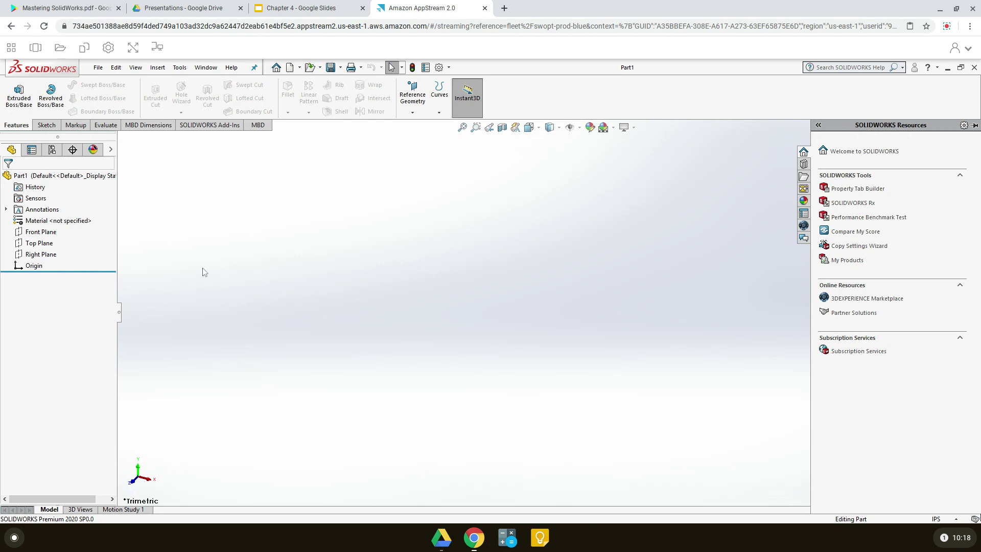
Step: Create a reference plane offset 1 in above the Top Plane
left_click(39, 244)
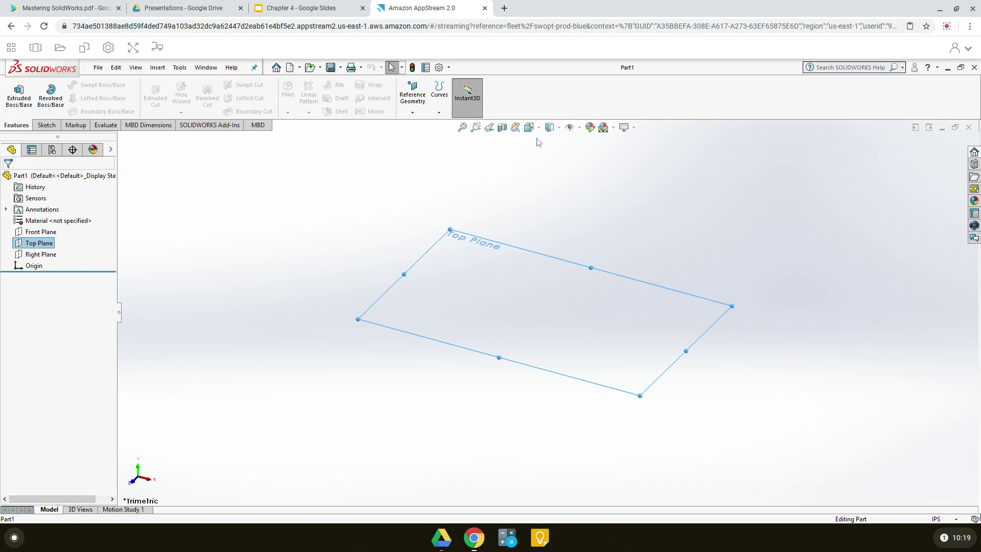
left_click(421, 115)
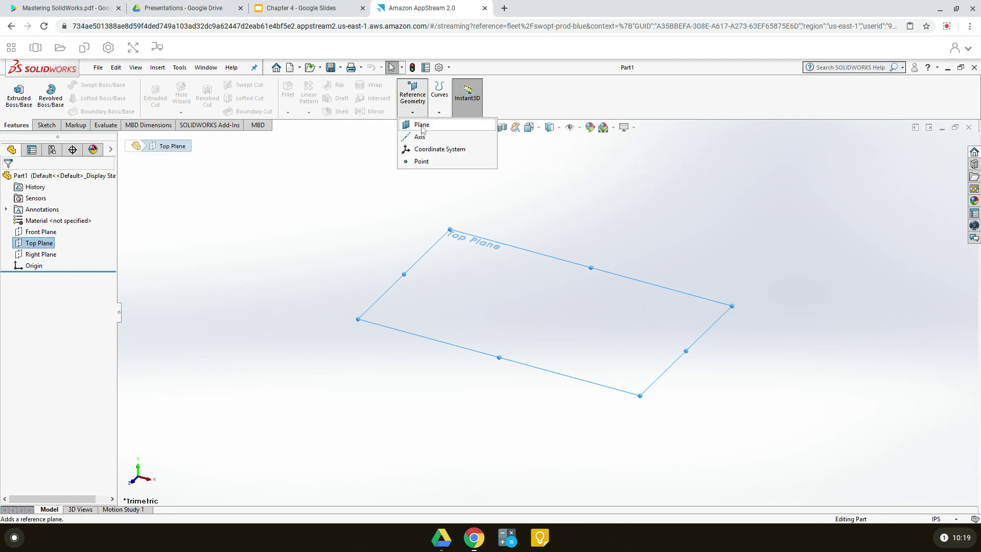
left_click(421, 126)
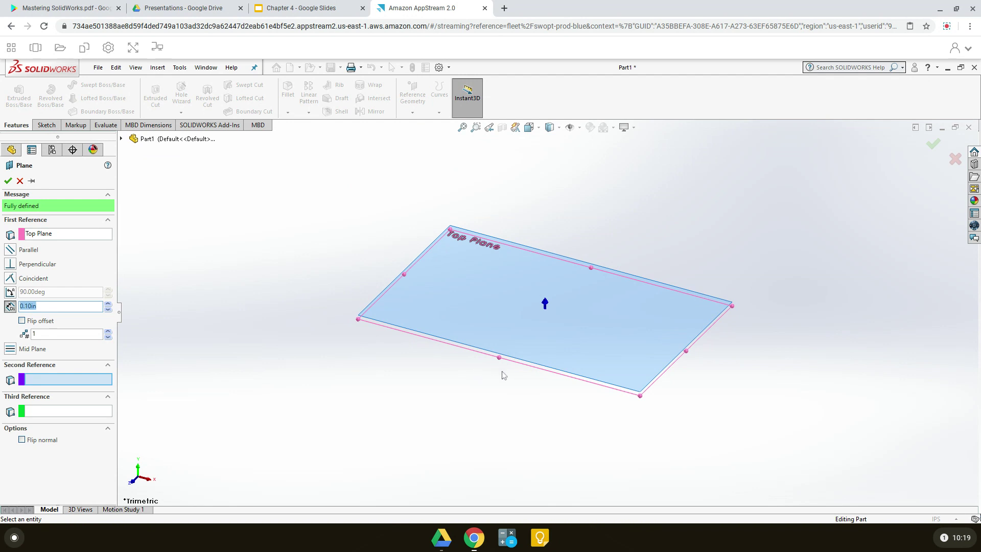
left_click(46, 310)
double_click(26, 306)
type("1")
left_click(198, 276)
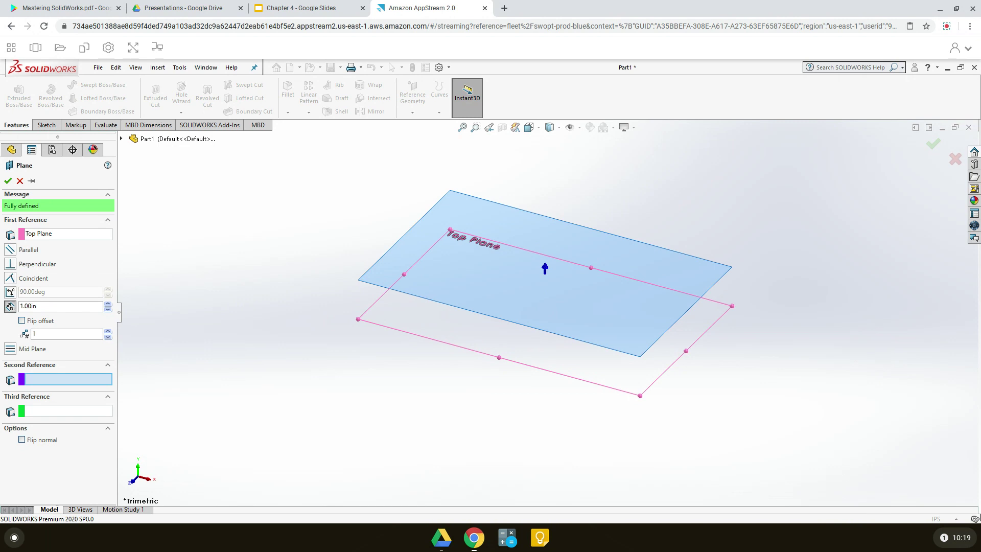
left_click(8, 181)
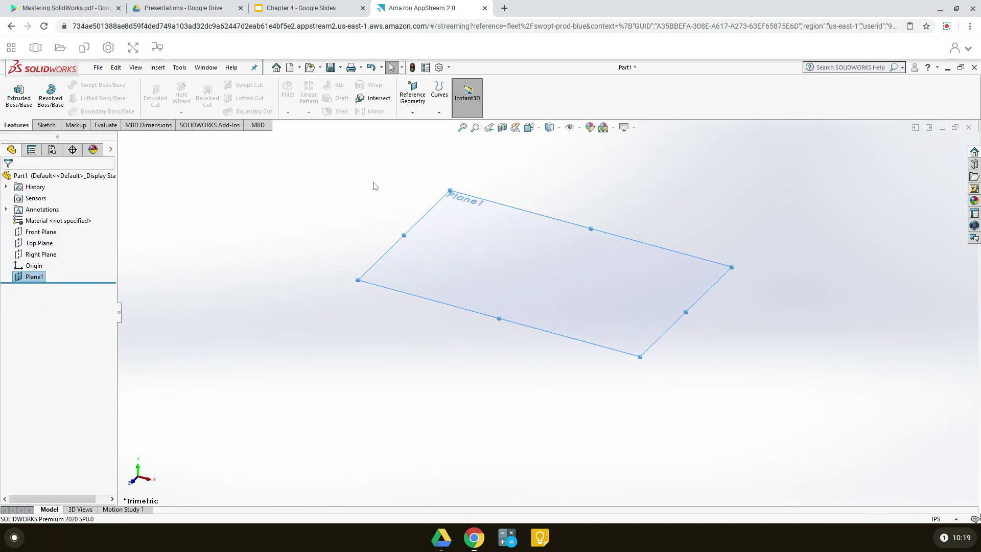
Step: Create two more reference planes stacked upward, offset 1 in from Plane1 and 1 in from Plane2 respectively
left_click(413, 112)
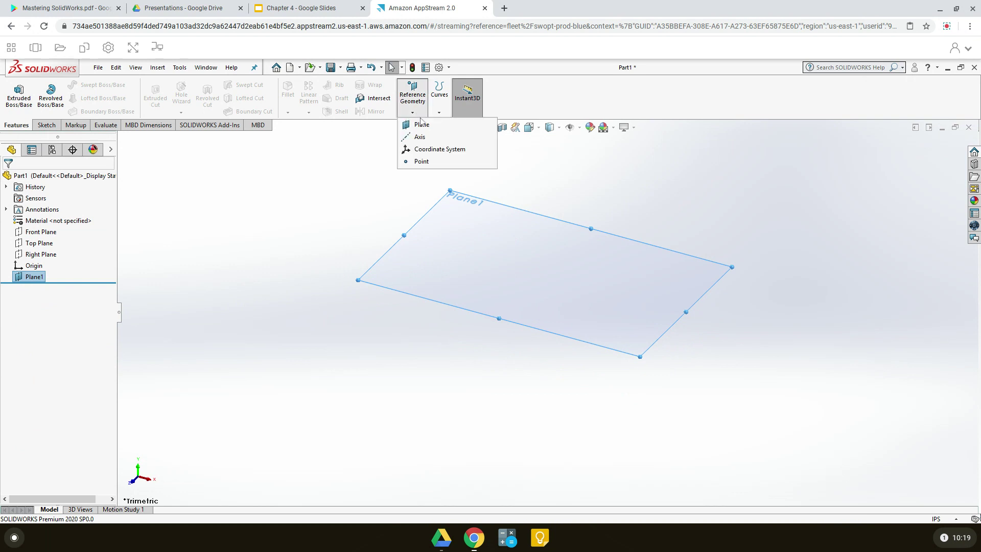
left_click(422, 125)
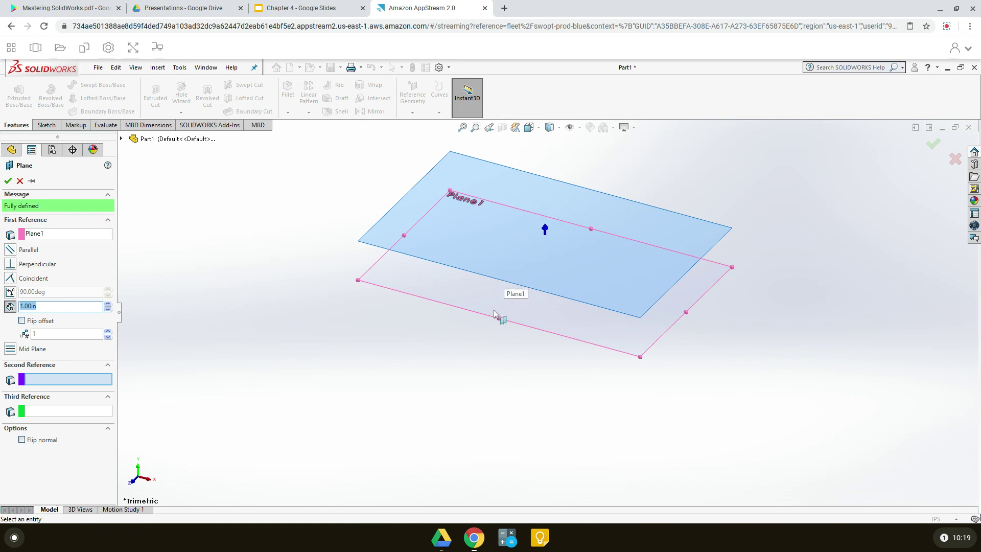
left_click(8, 180)
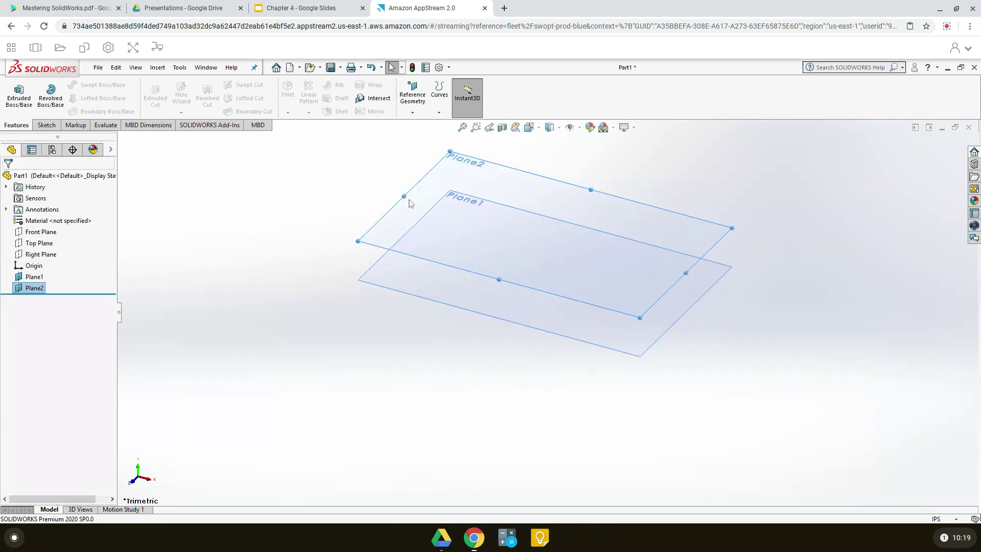
left_click(412, 112)
left_click(423, 127)
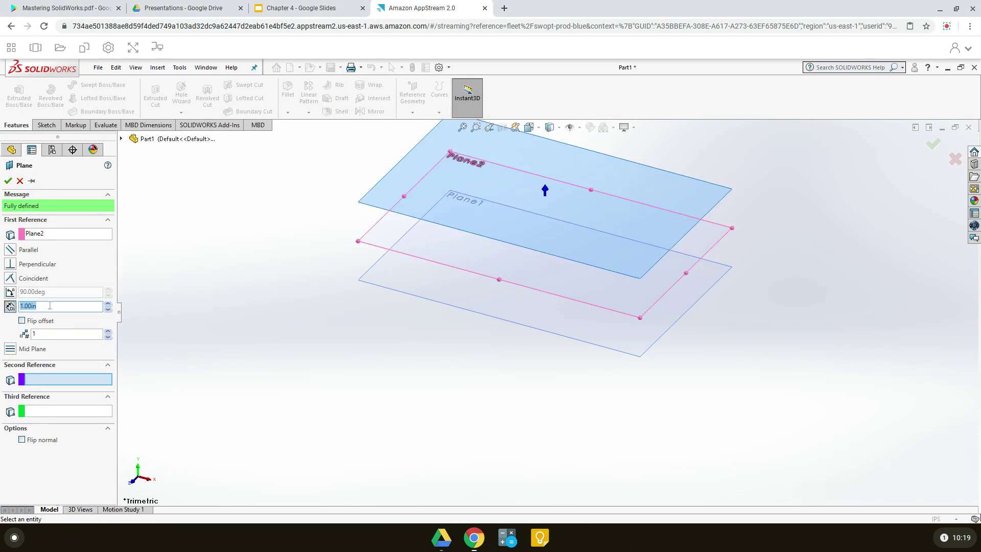
left_click(8, 181)
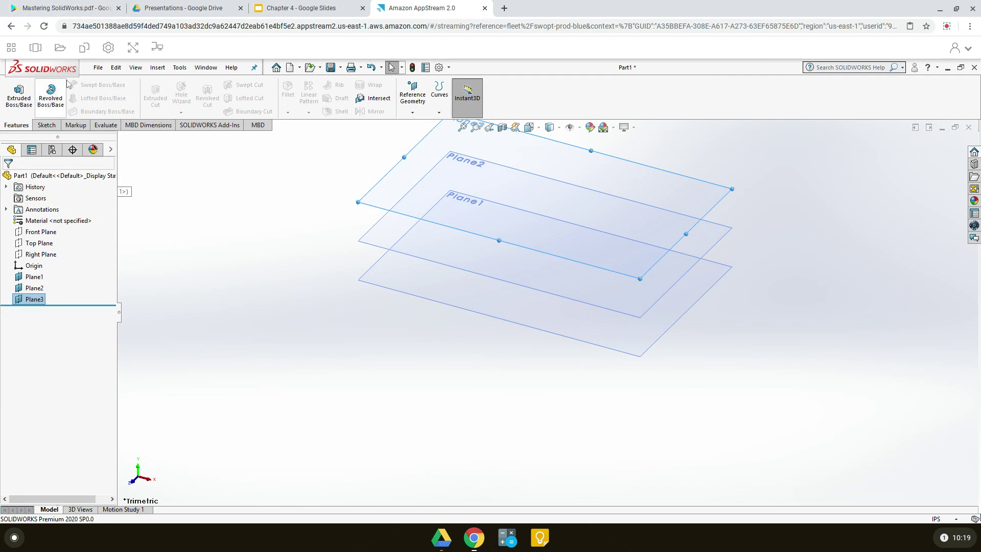
Step: Save the part in the Documents folder as Tutorial 4.2
left_click(97, 67)
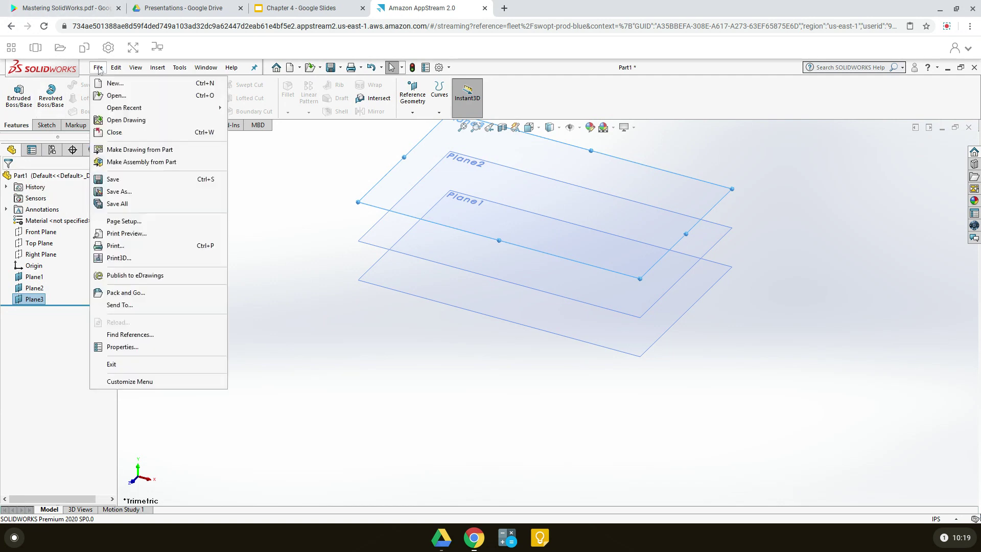
left_click(120, 191)
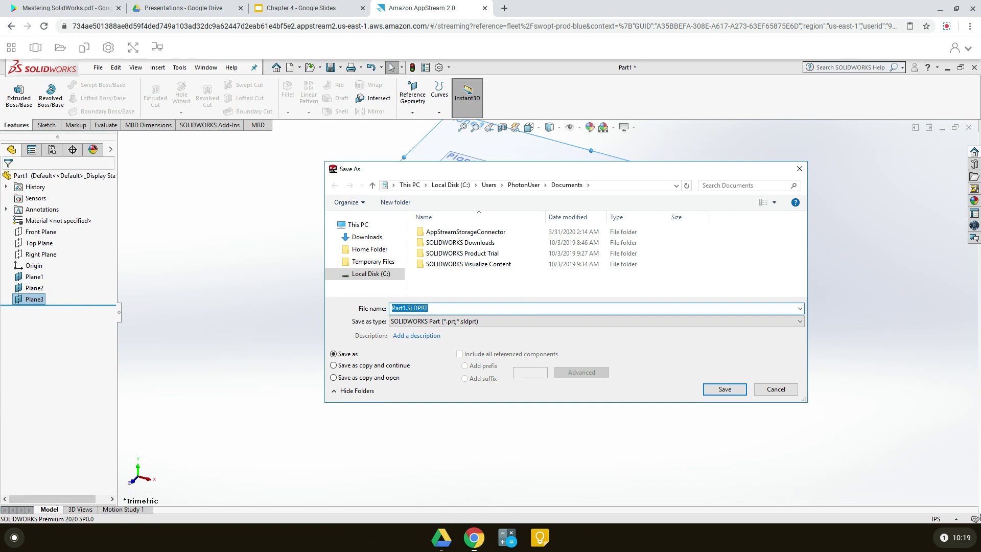
type("Tutorial 4.2")
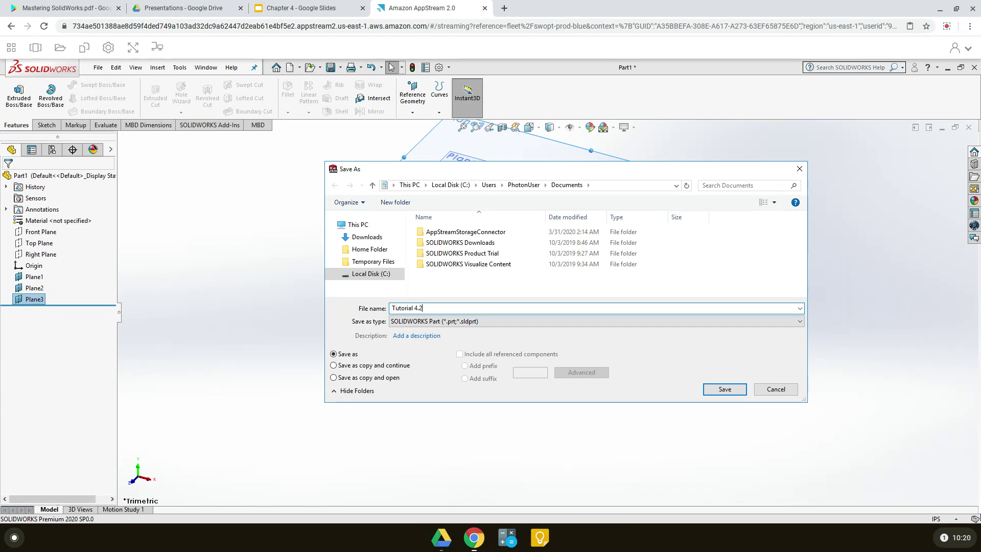
left_click(725, 390)
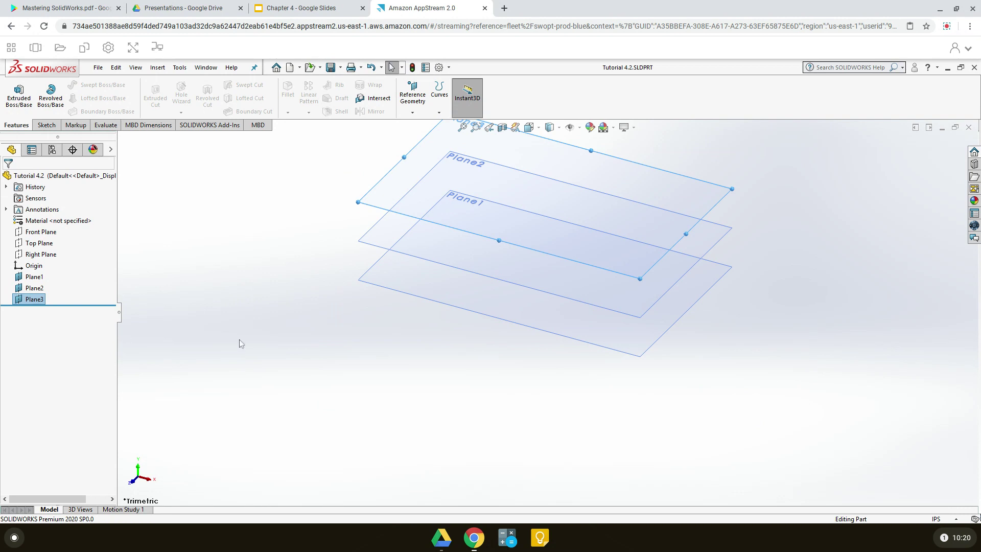
Step: Start a sketch on the Top Plane and draw a circle about 1.6 in in diameter centred on the origin
scroll(495, 429, "up", 2)
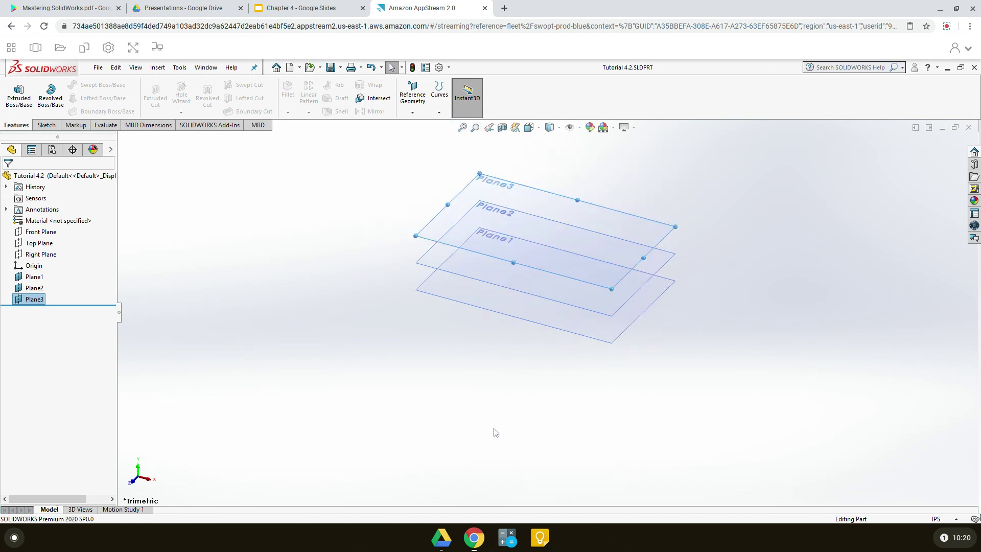
right_click(41, 246)
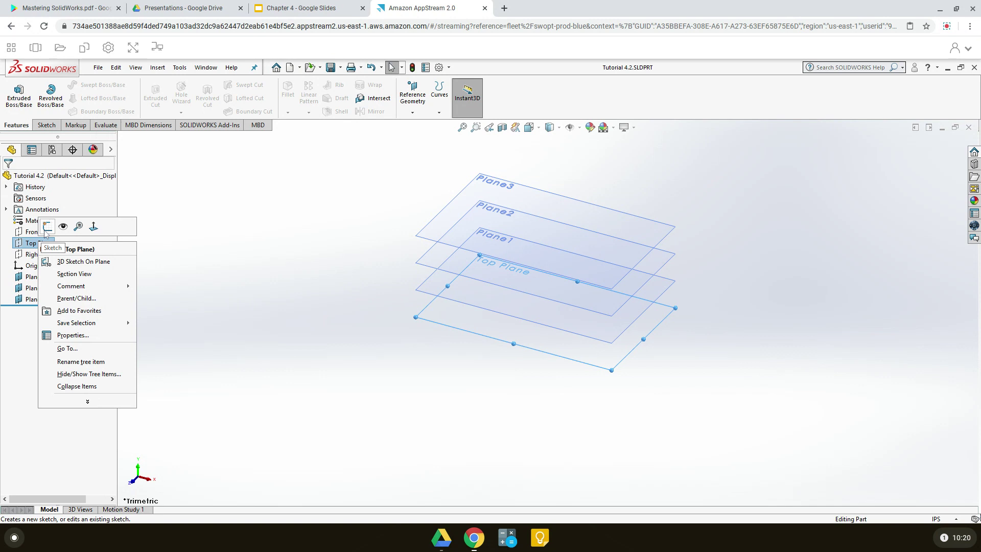
left_click(46, 229)
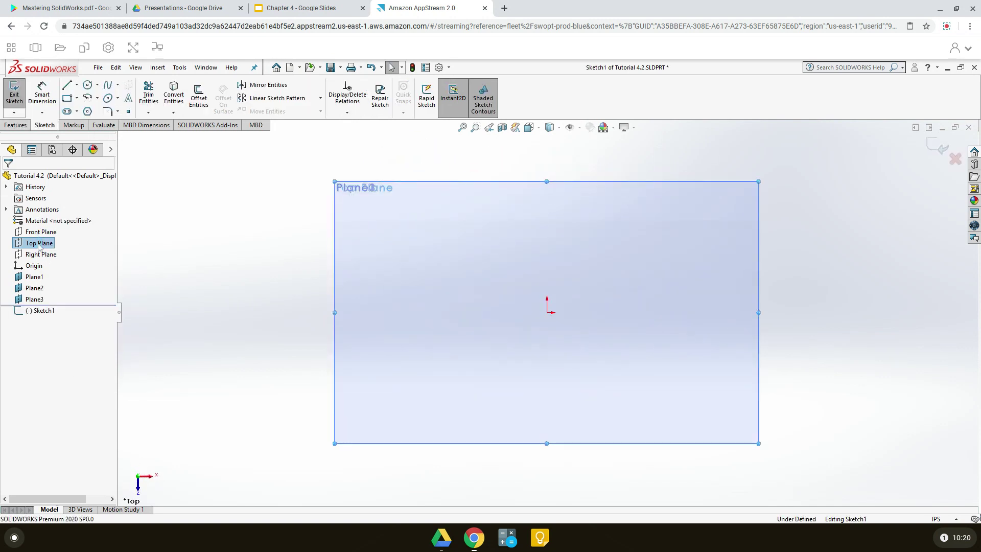
left_click(88, 85)
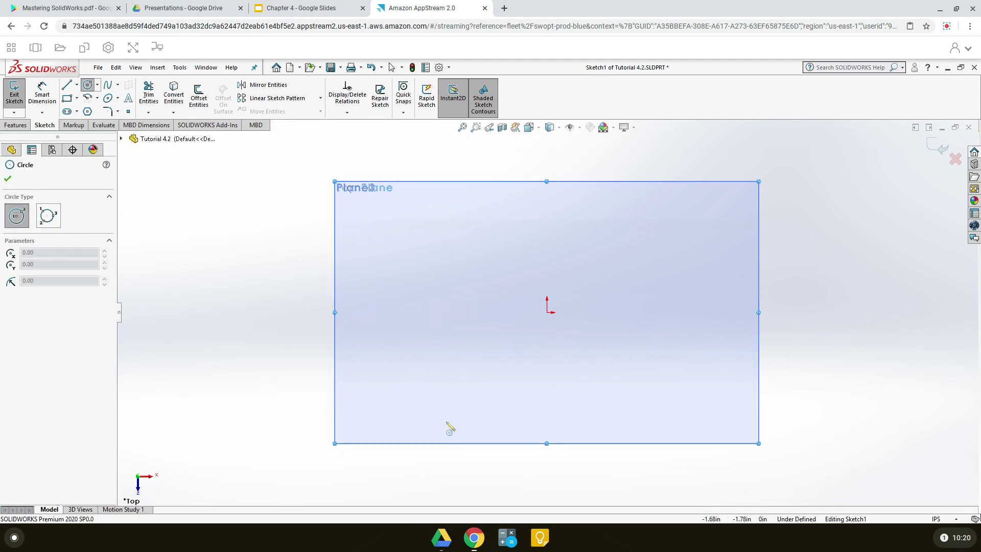
left_click(547, 312)
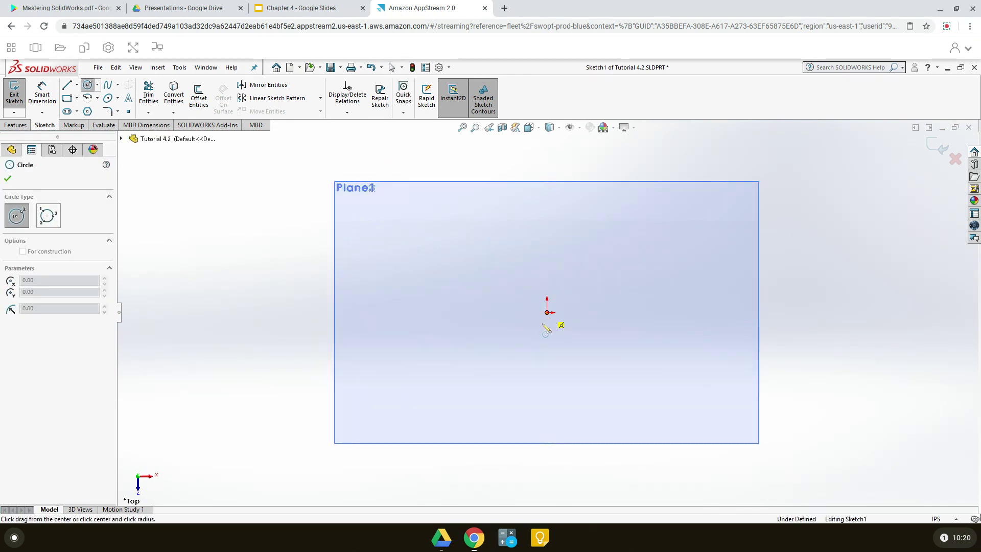
left_click(520, 354)
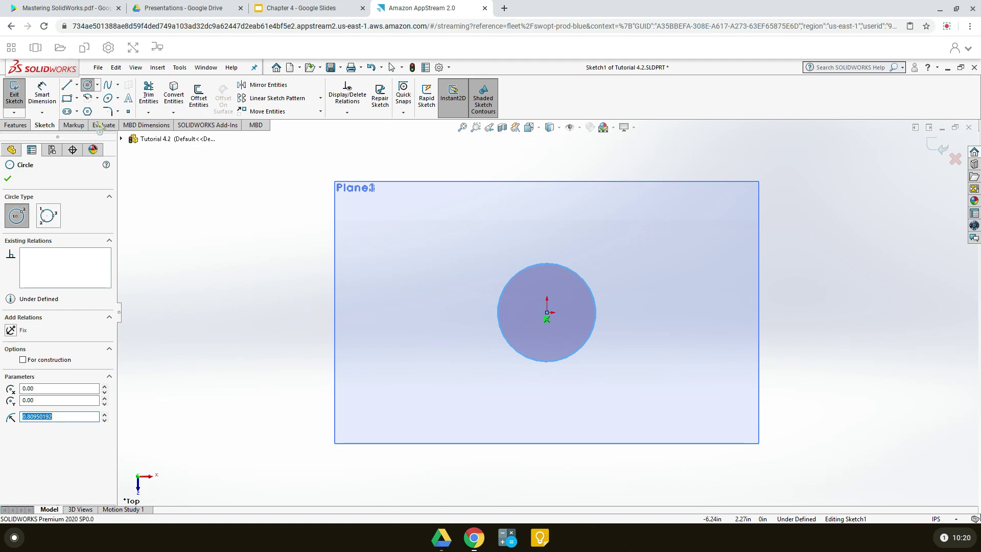
Step: Dimension the circle's diameter as 2 in and exit the sketch
left_click(42, 94)
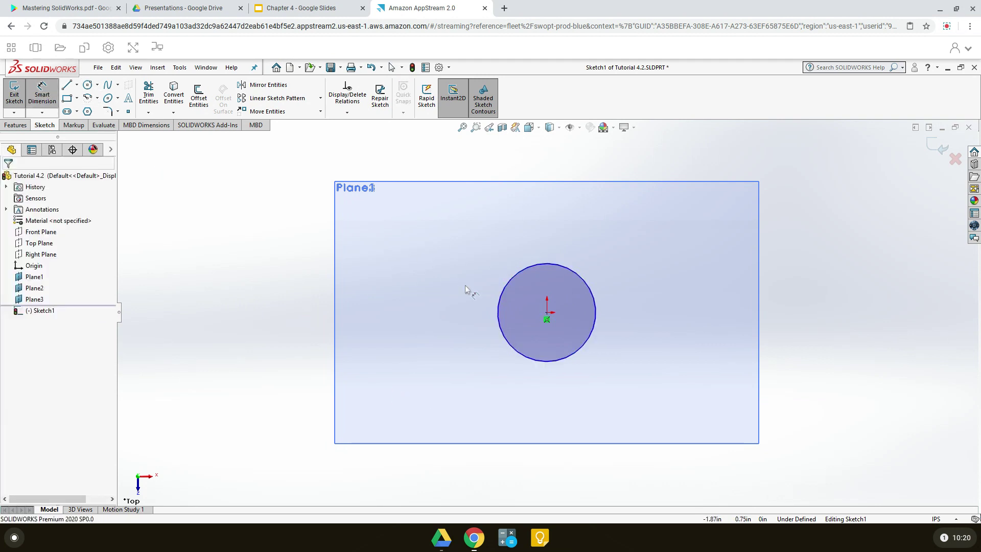
left_click(511, 279)
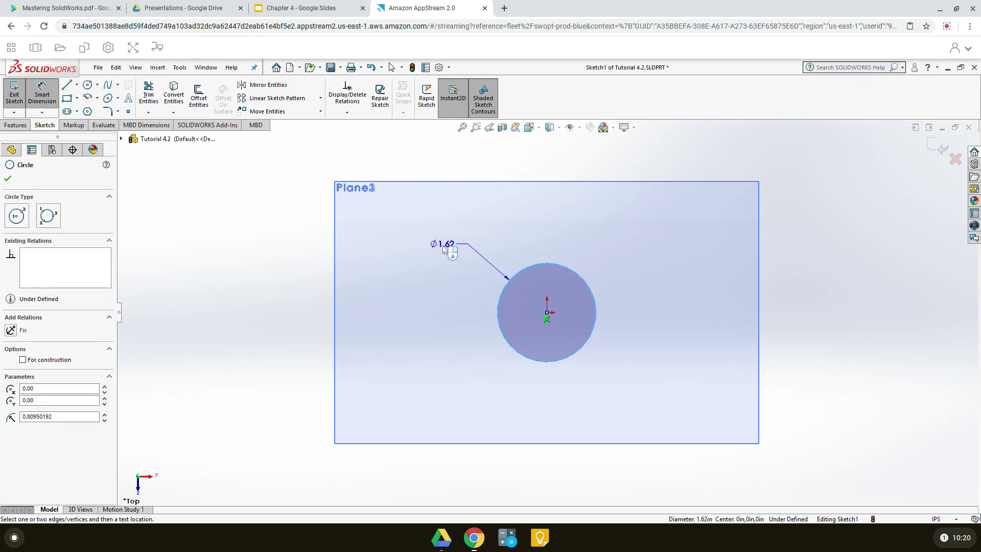
left_click(443, 245)
type("2")
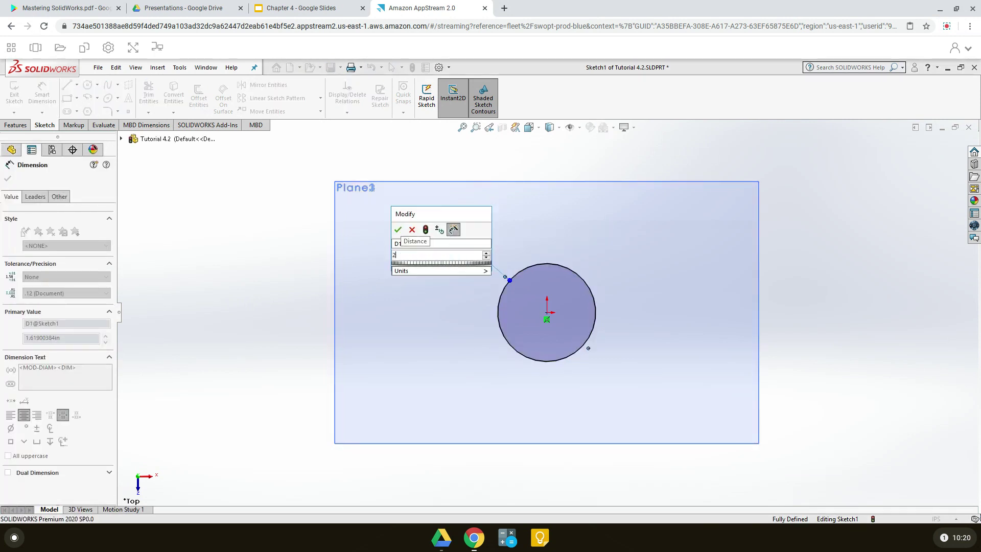
left_click(398, 229)
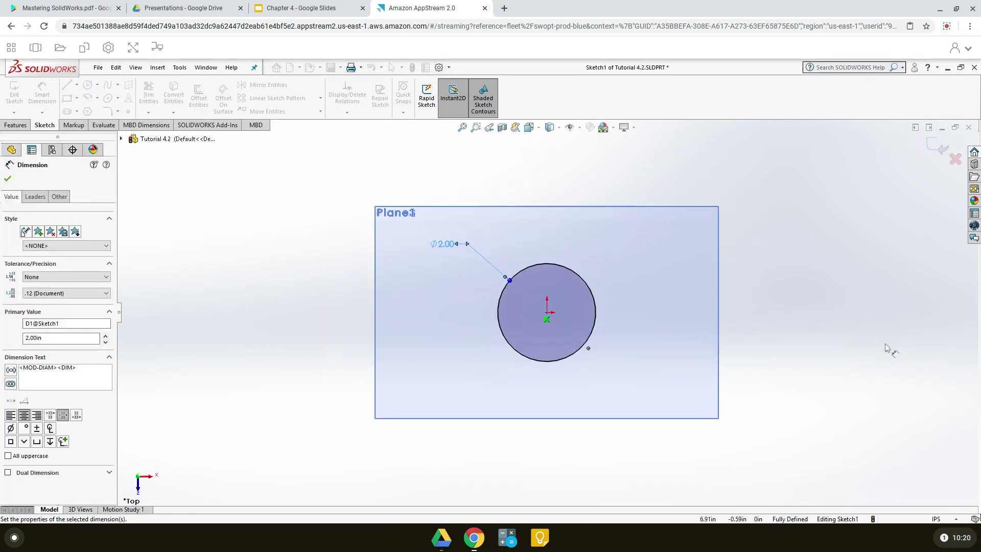
left_click(8, 178)
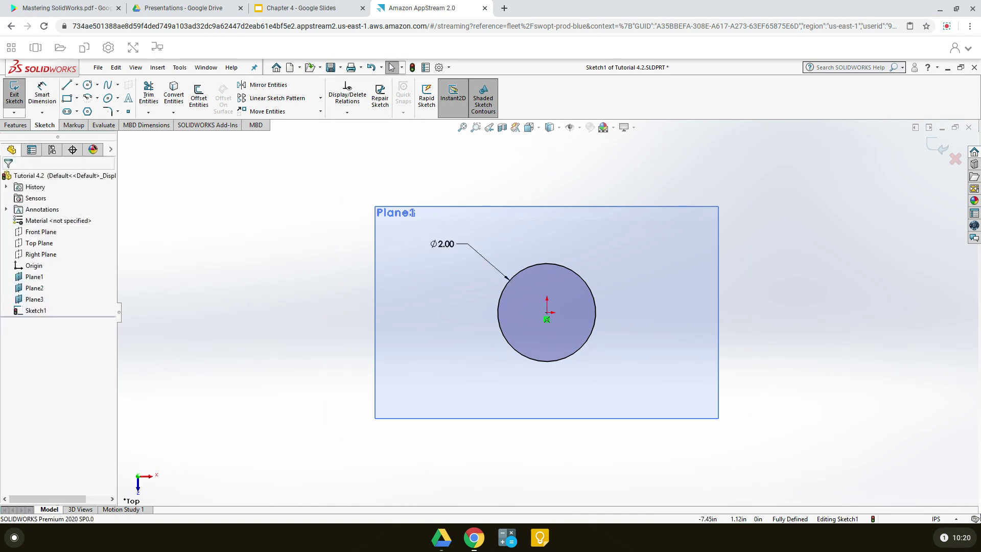
left_click(939, 148)
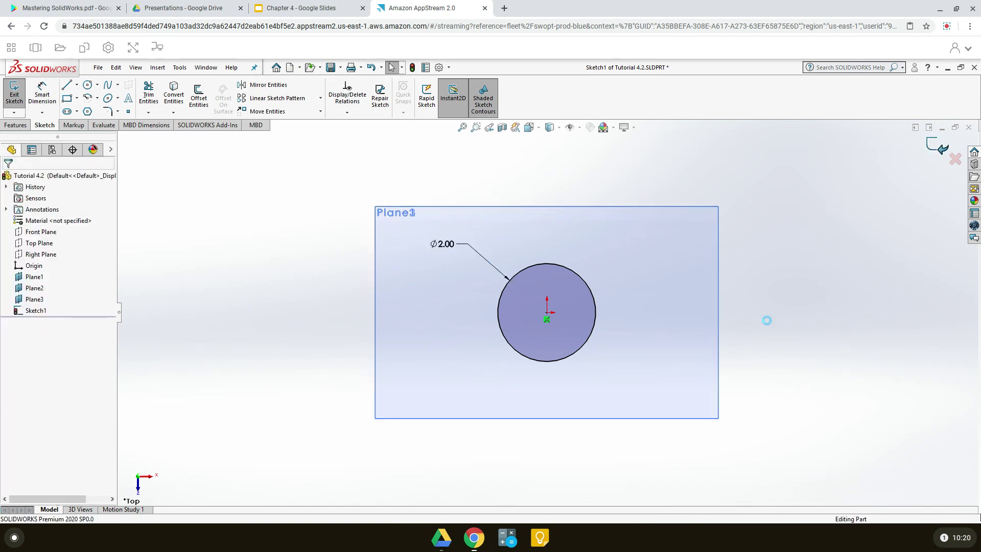
Step: In isometric view, start a sketch on Plane1 and draw a circle about 0.7 in in radius centred on the origin
left_click(540, 132)
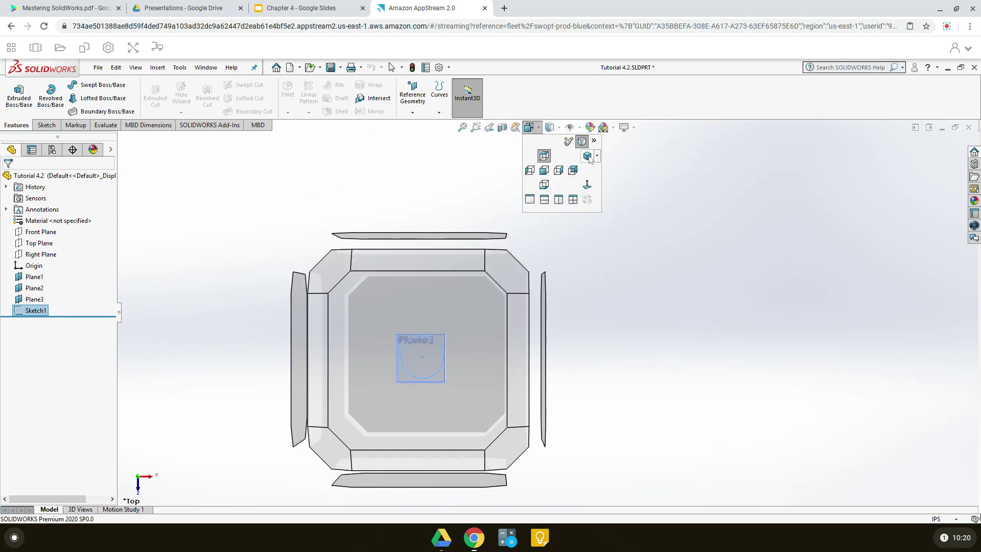
left_click(587, 157)
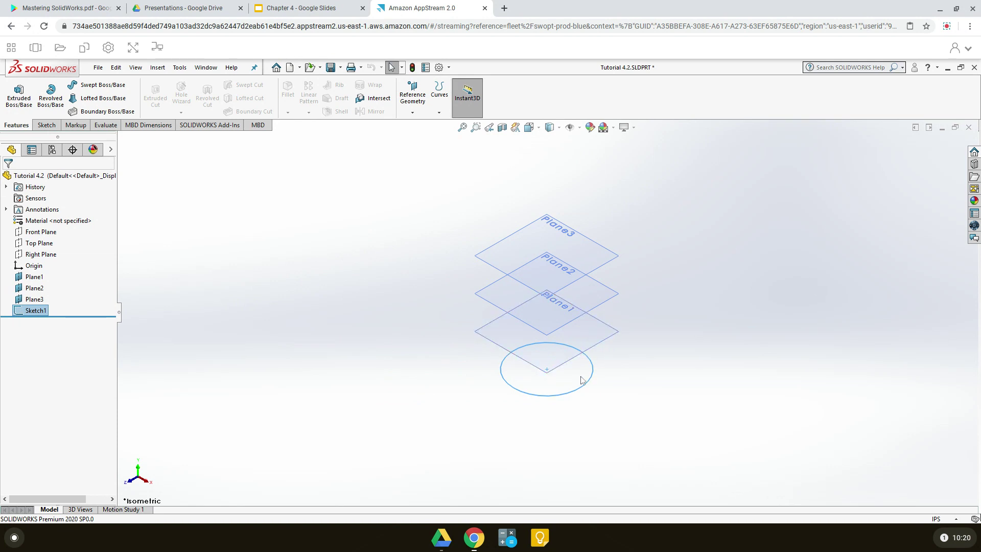
right_click(591, 336)
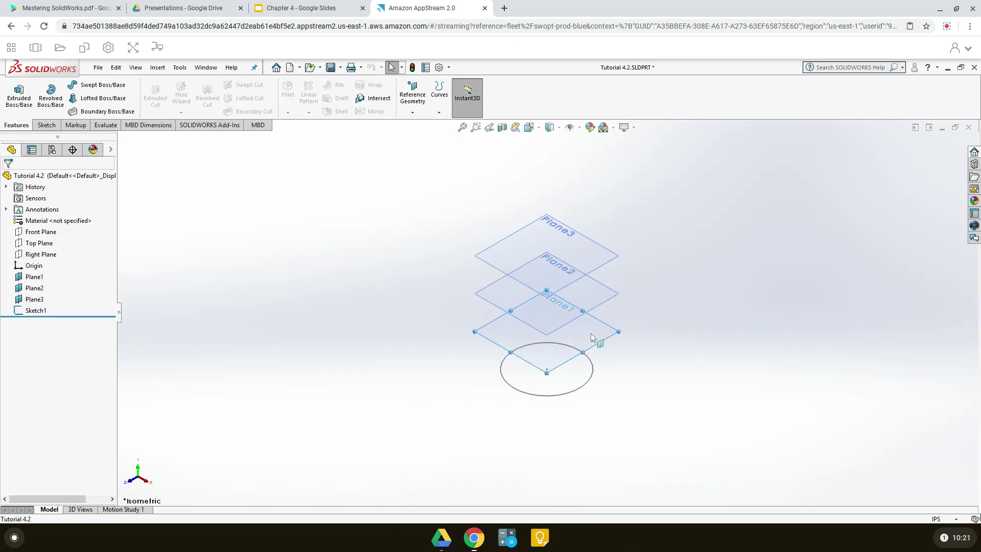
left_click(617, 318)
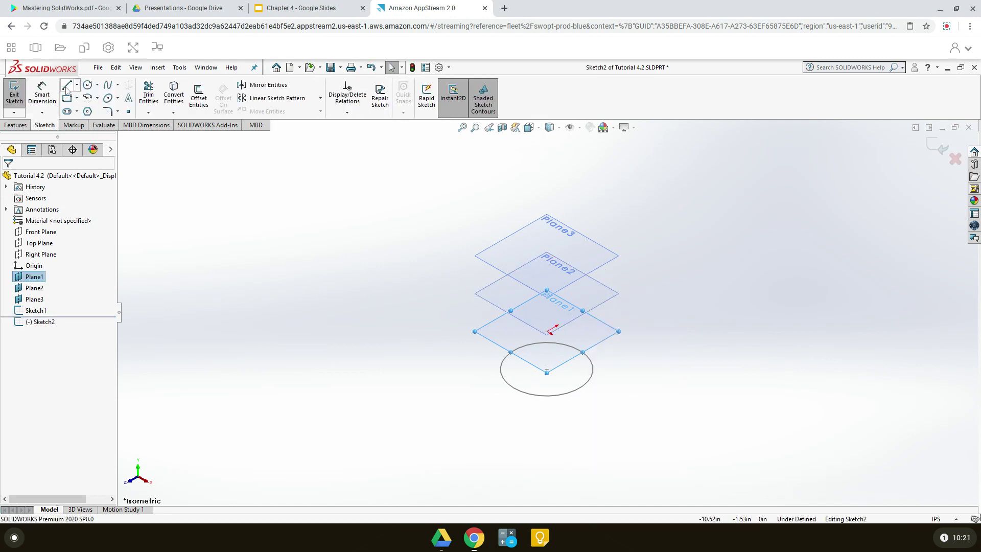
left_click(87, 84)
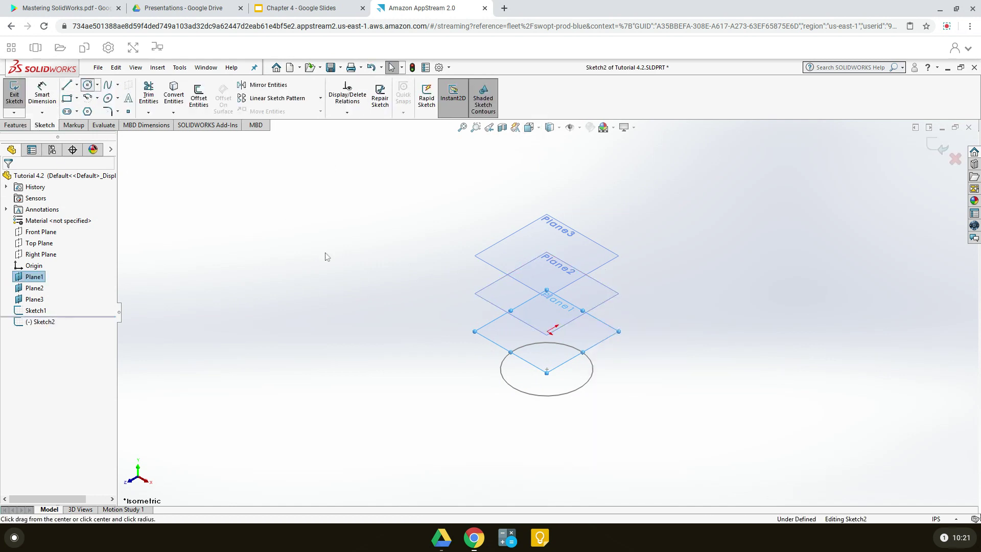
left_click(547, 331)
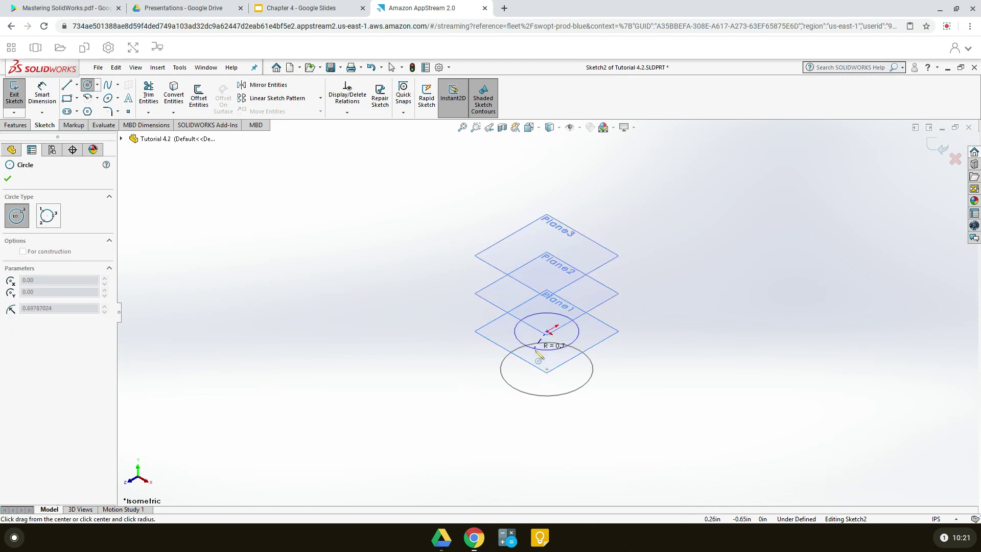
left_click(542, 351)
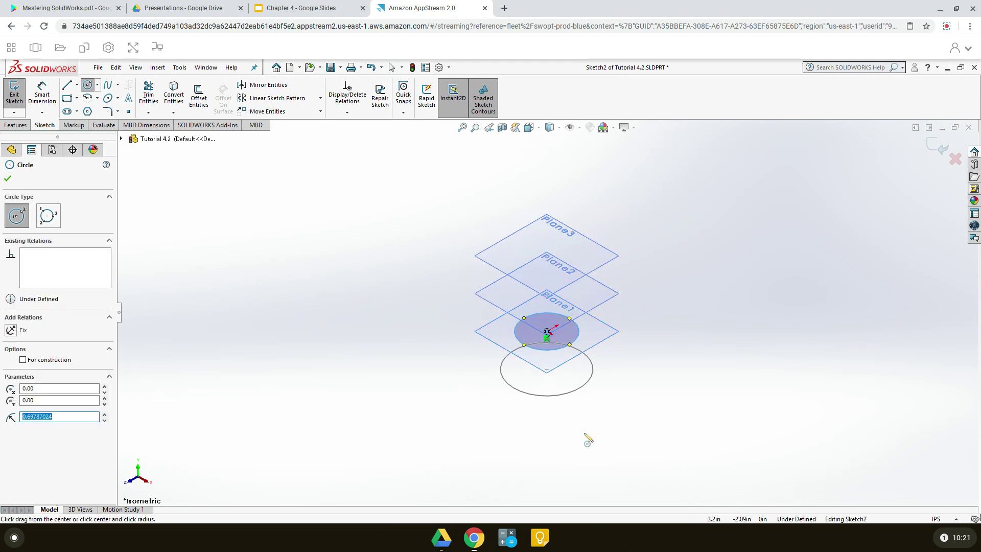
Step: Dimension the diameter of the circle on Plane1 as 0.5 in and exit the sketch
left_click(39, 96)
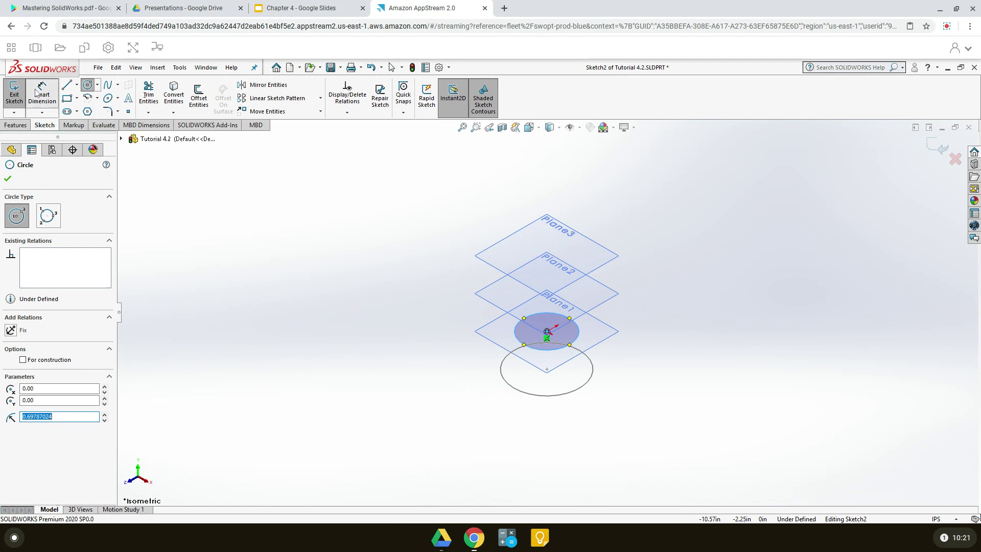
left_click(571, 321)
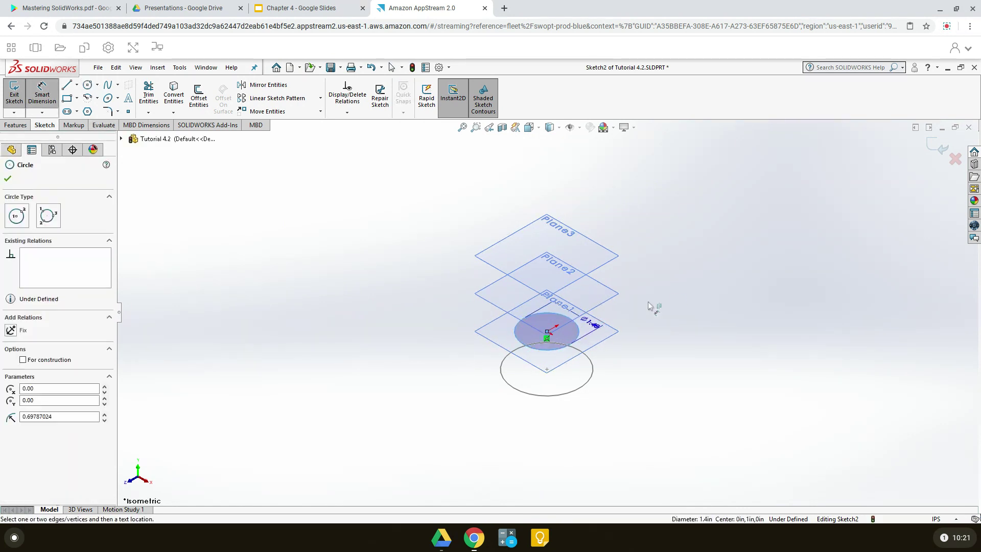
left_click(704, 330)
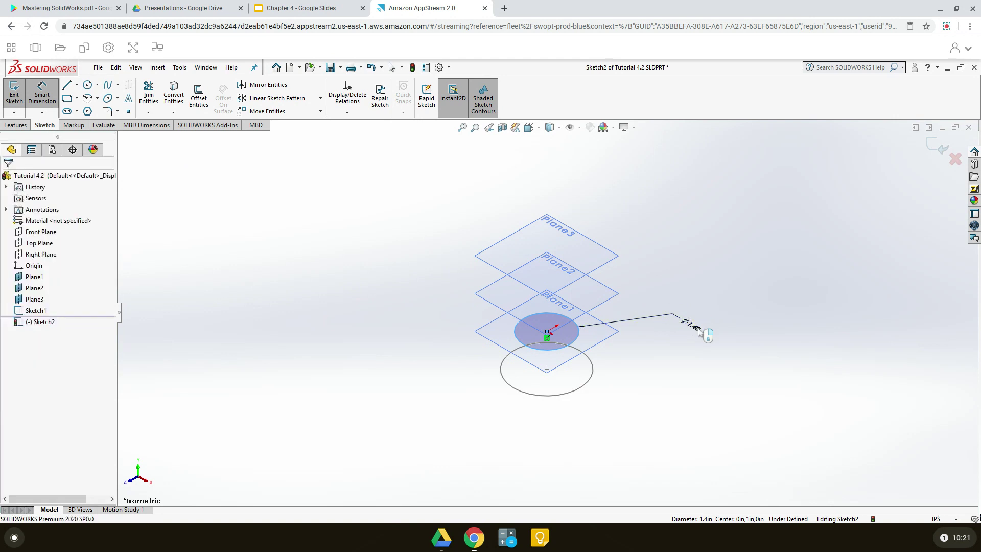
type("0.5")
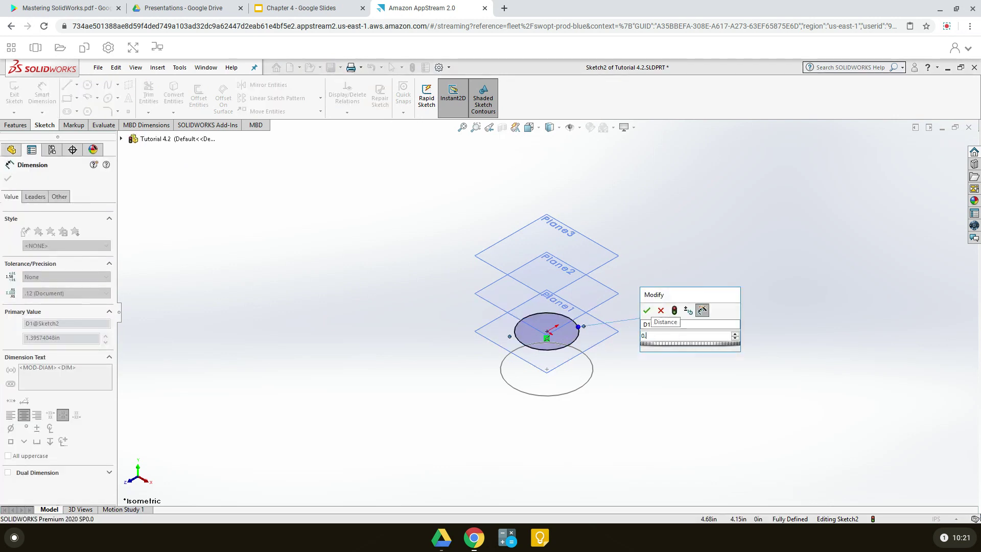
left_click(647, 311)
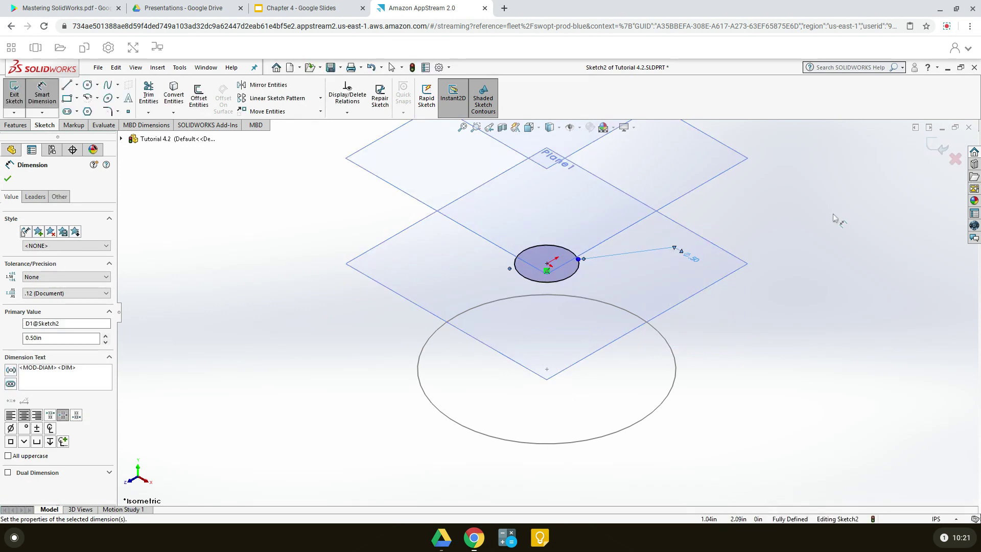
scroll(843, 324, "up", 2)
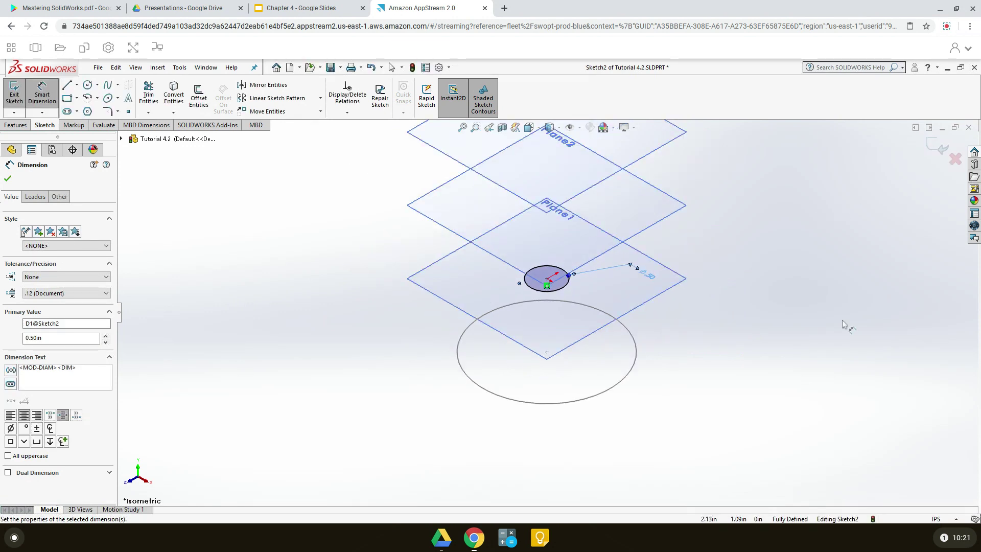
left_click(938, 150)
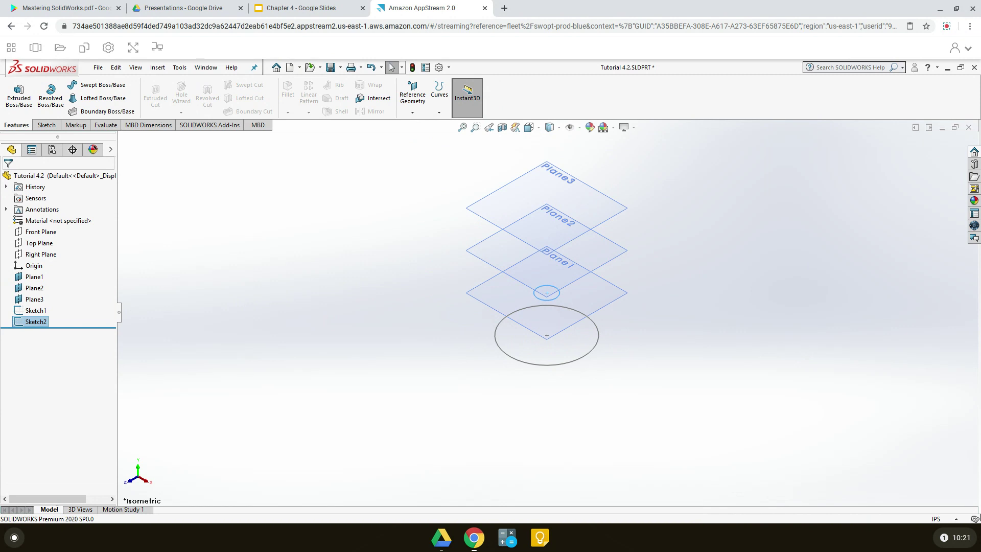
Step: Start a sketch on Plane2, convert the 0.5 in circle from Plane1 into it, and exit the sketch
right_click(595, 255)
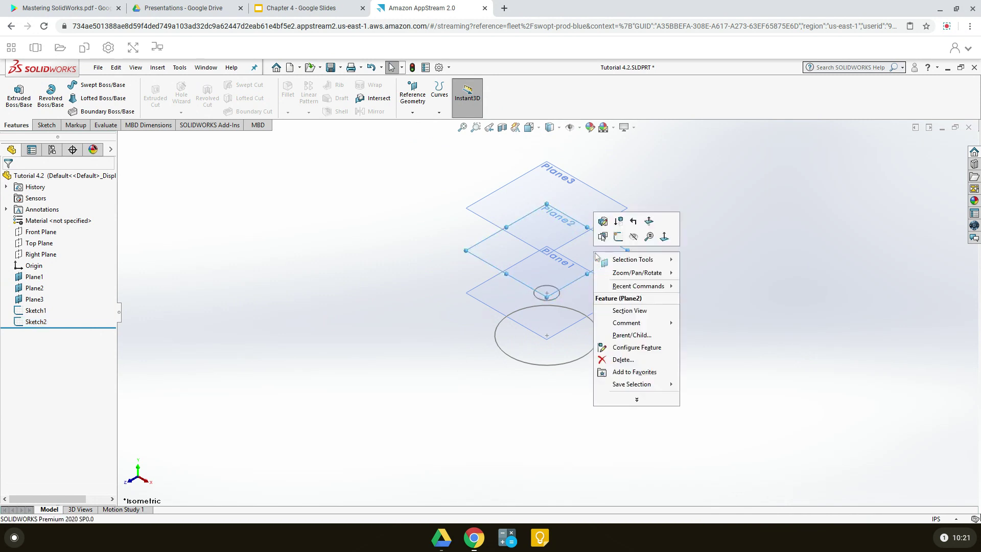
left_click(624, 240)
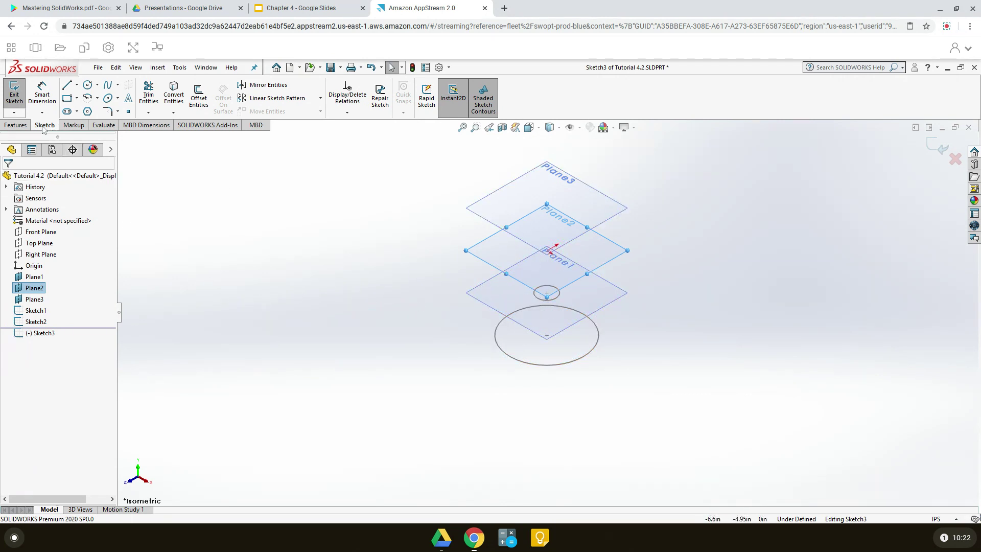
left_click(174, 94)
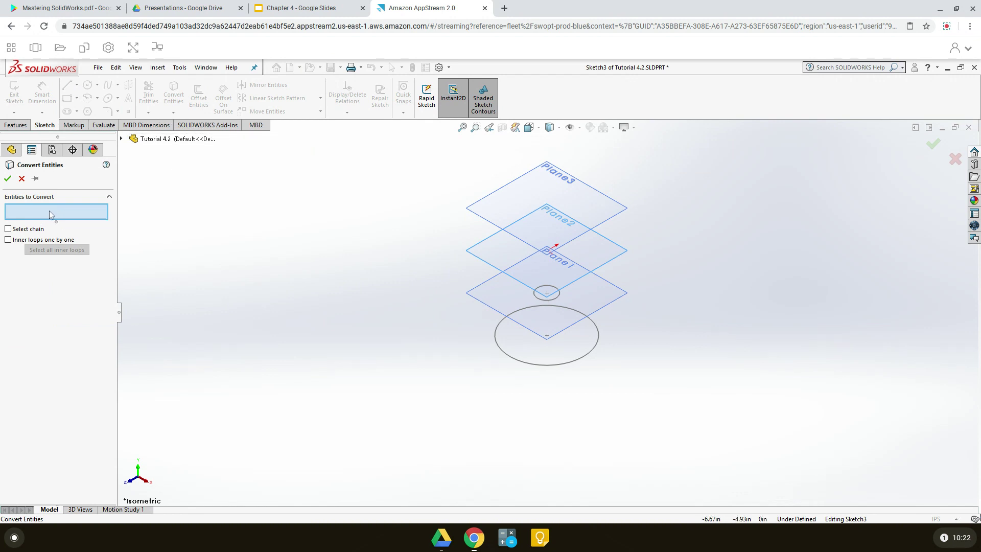
left_click(556, 303)
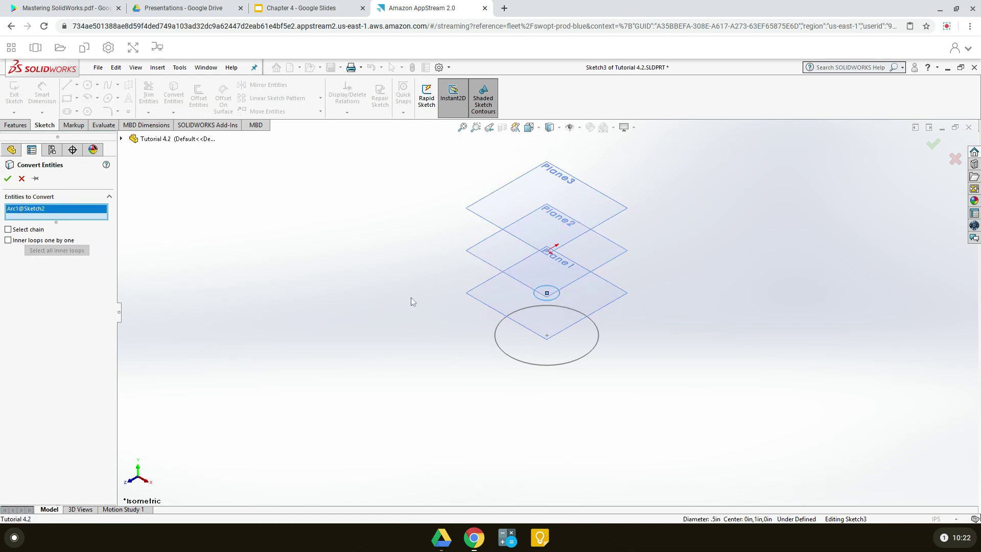
left_click(8, 178)
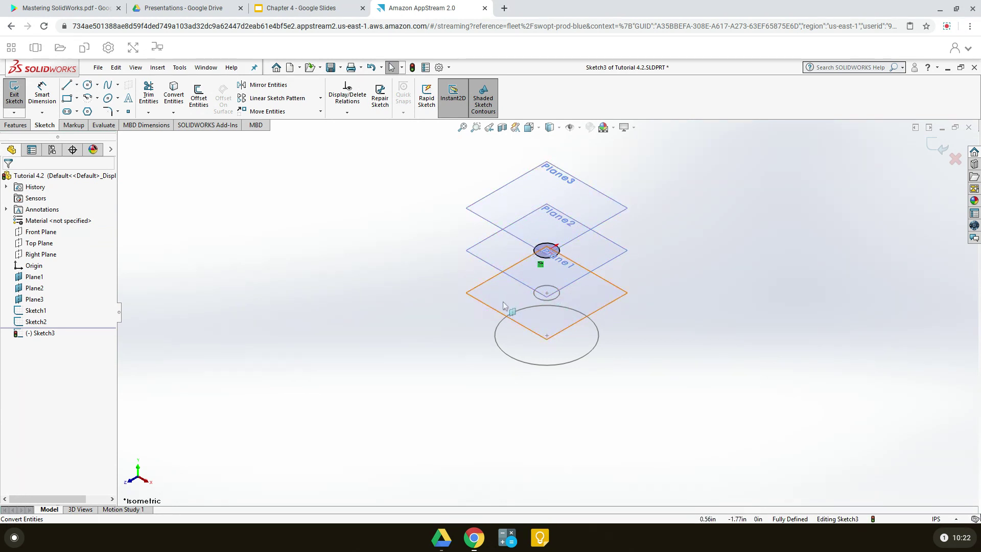
left_click(935, 150)
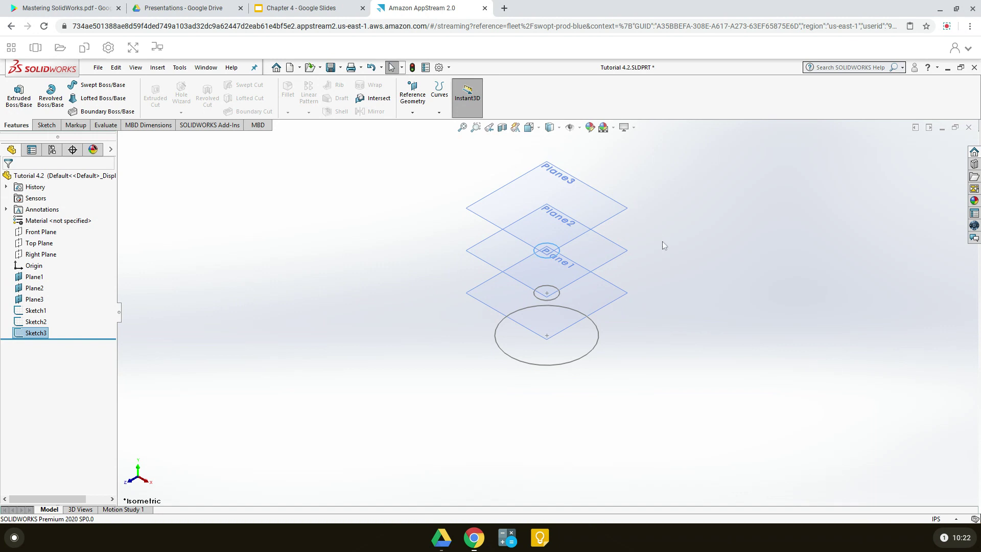
Step: Start a sketch on Plane3, convert the 2 in base circle into it, and exit the sketch
right_click(573, 194)
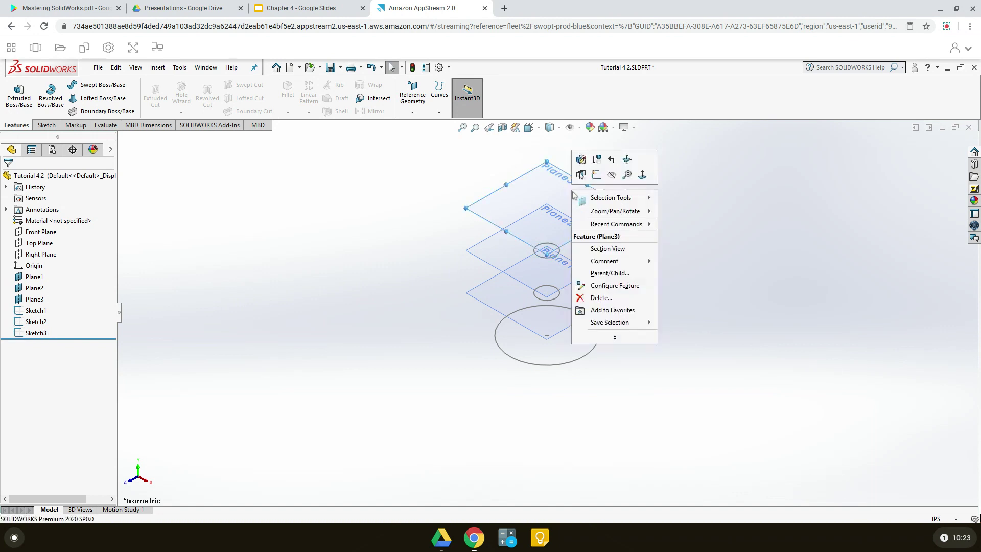
left_click(596, 175)
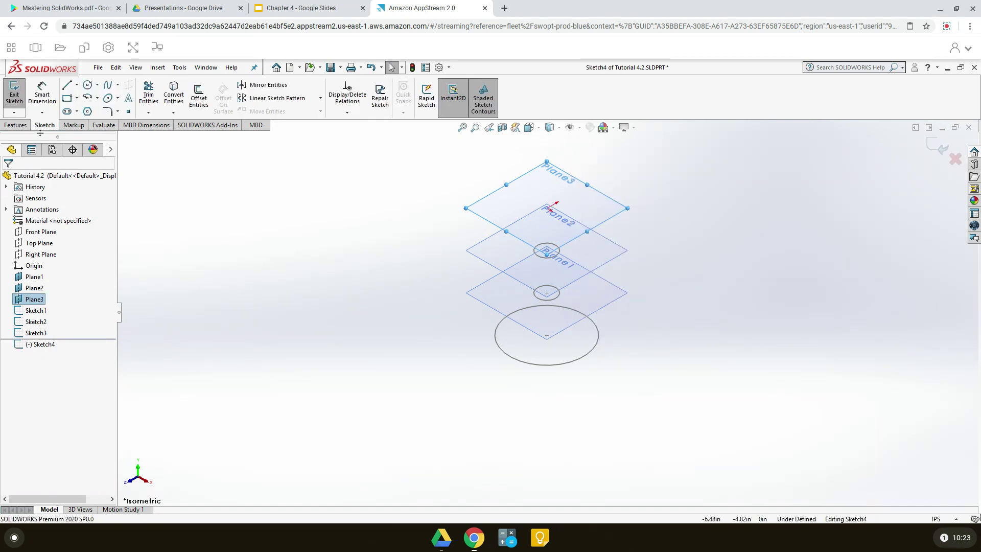
left_click(179, 94)
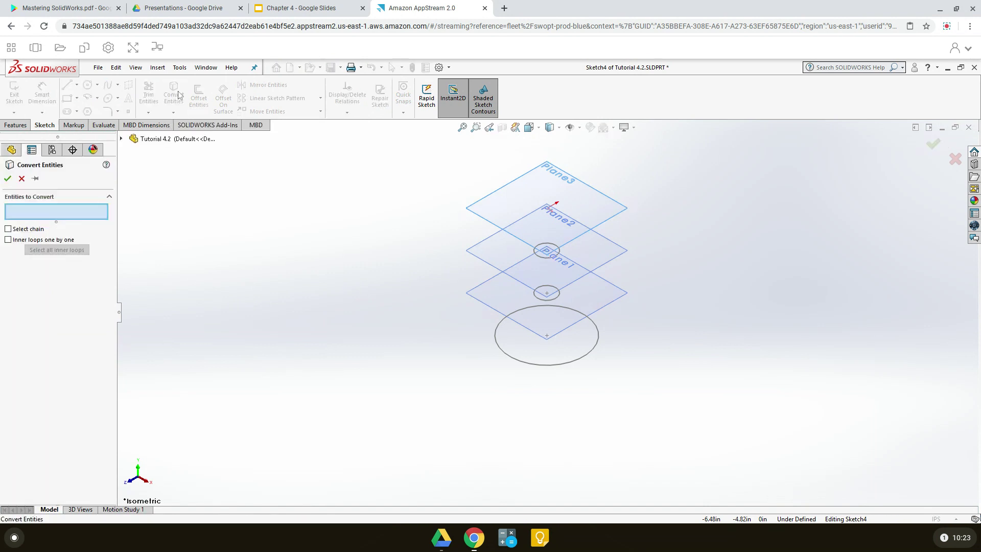
left_click(581, 359)
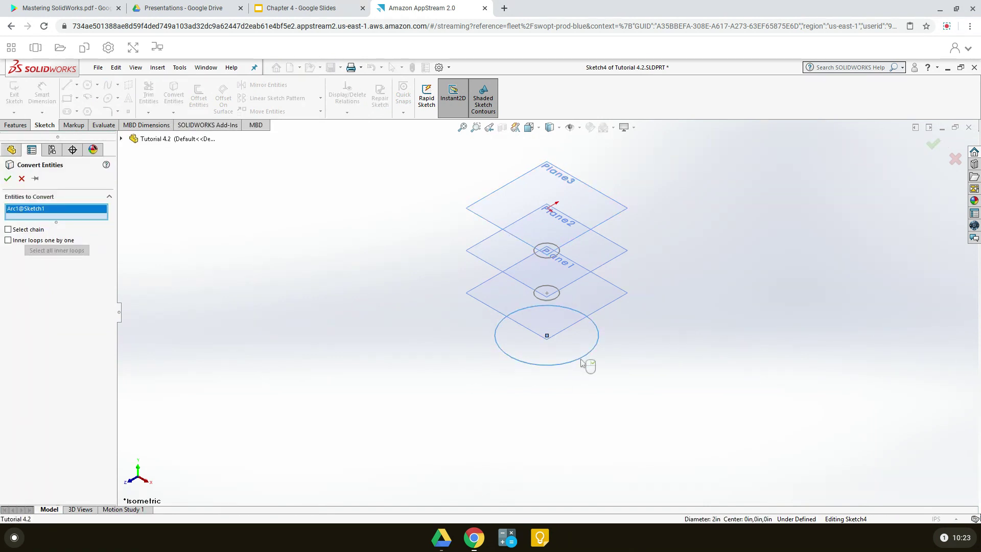
left_click(7, 178)
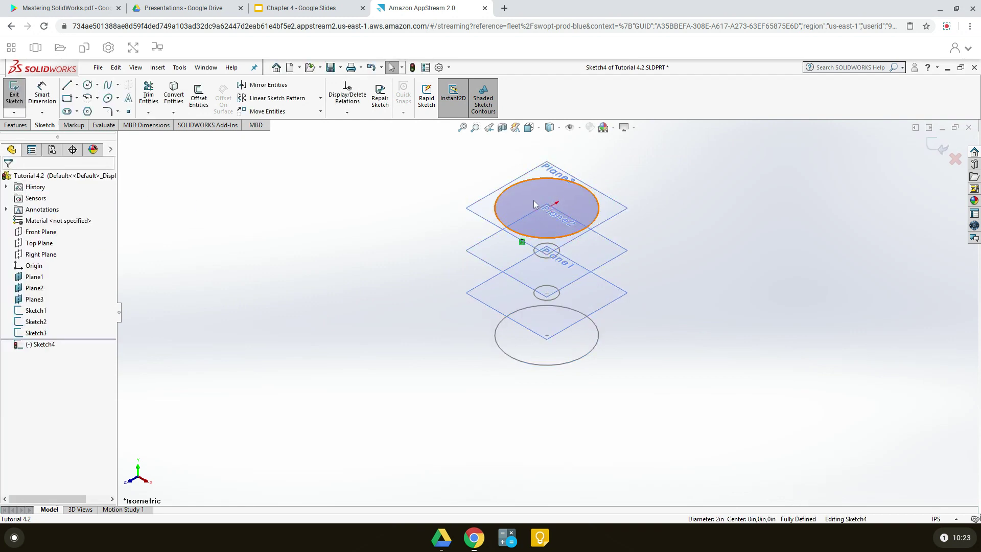
left_click(933, 147)
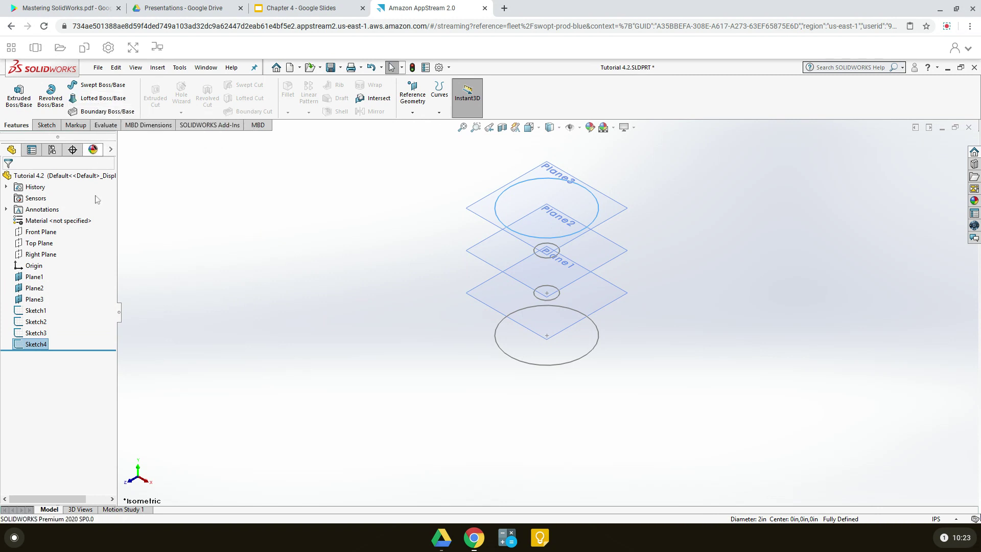
Step: Create a lofted boss through the four circle profiles in order from Sketch1 to Sketch4, removing the preselected Sketch4 first
left_click(102, 98)
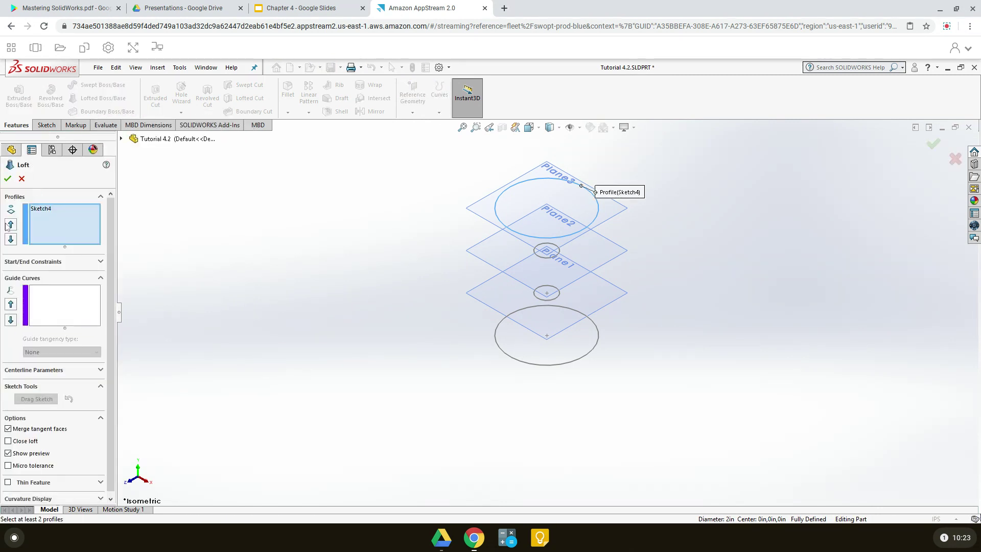
right_click(49, 211)
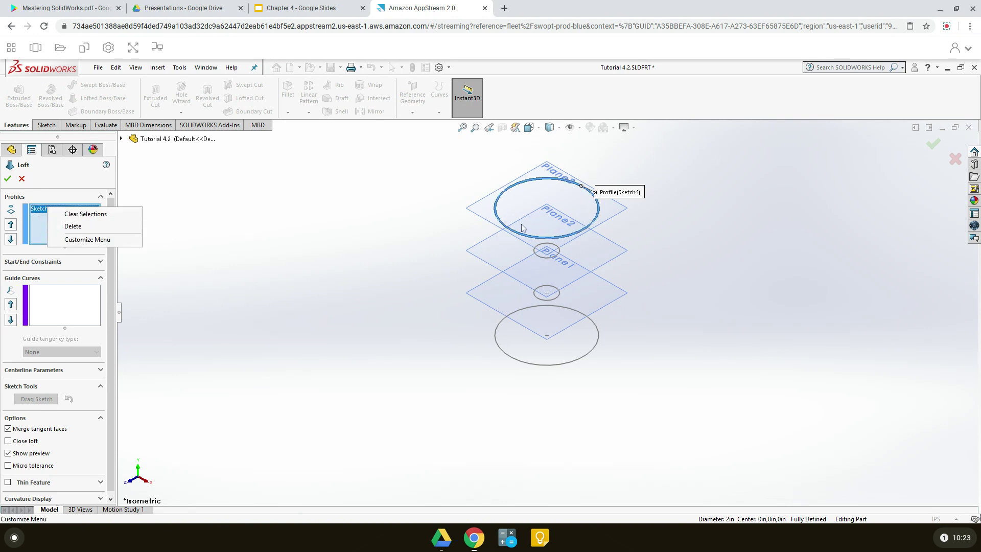
left_click(73, 227)
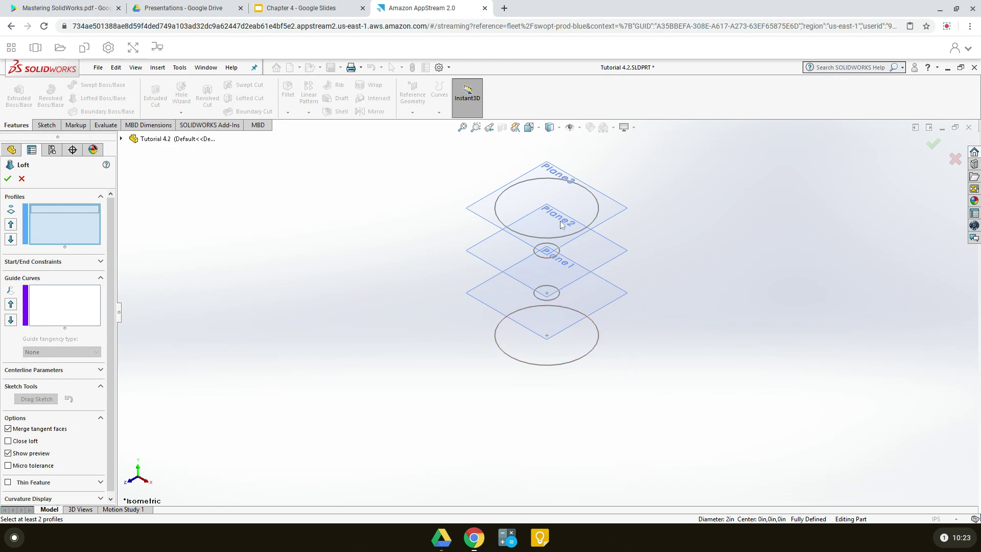
left_click(599, 341)
left_click(558, 296)
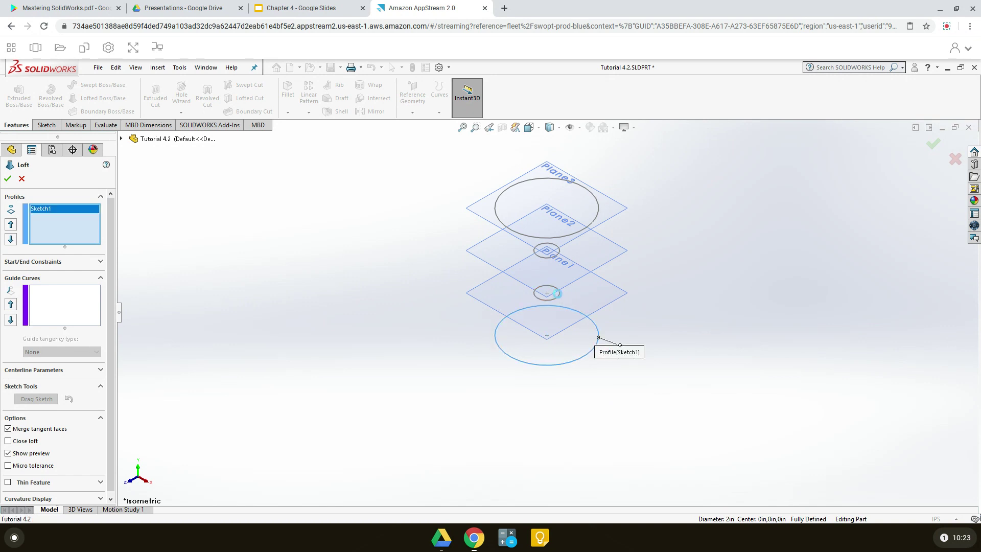
left_click(559, 252)
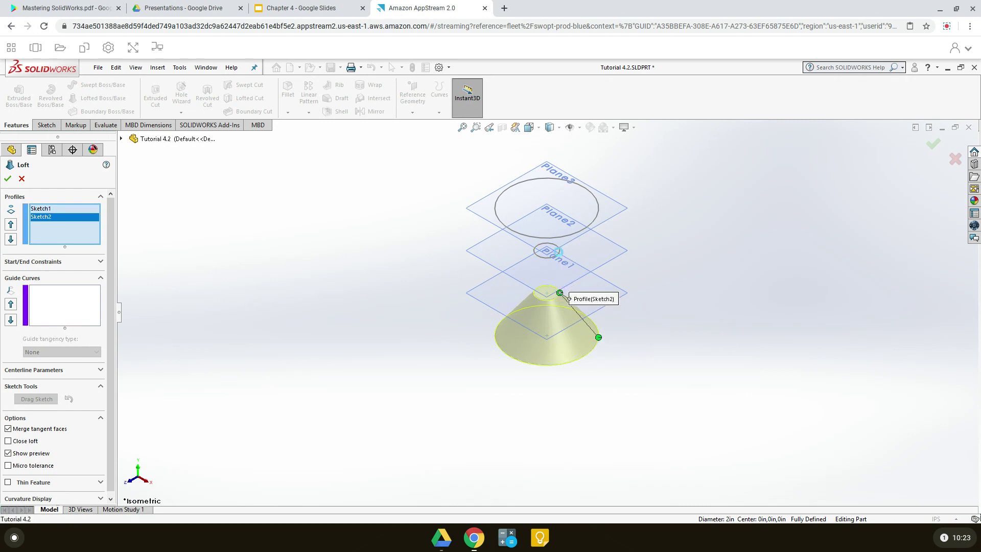
left_click(597, 214)
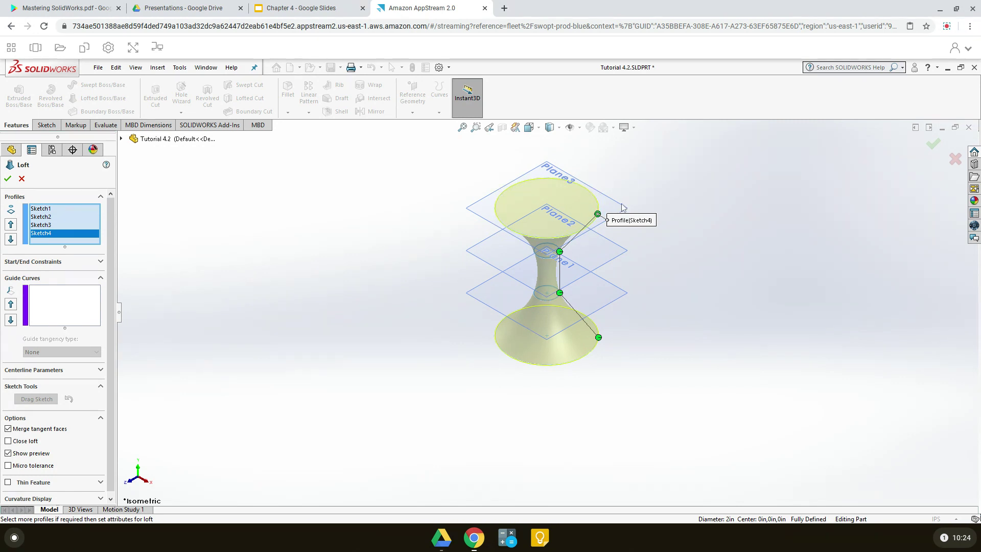
left_click(8, 179)
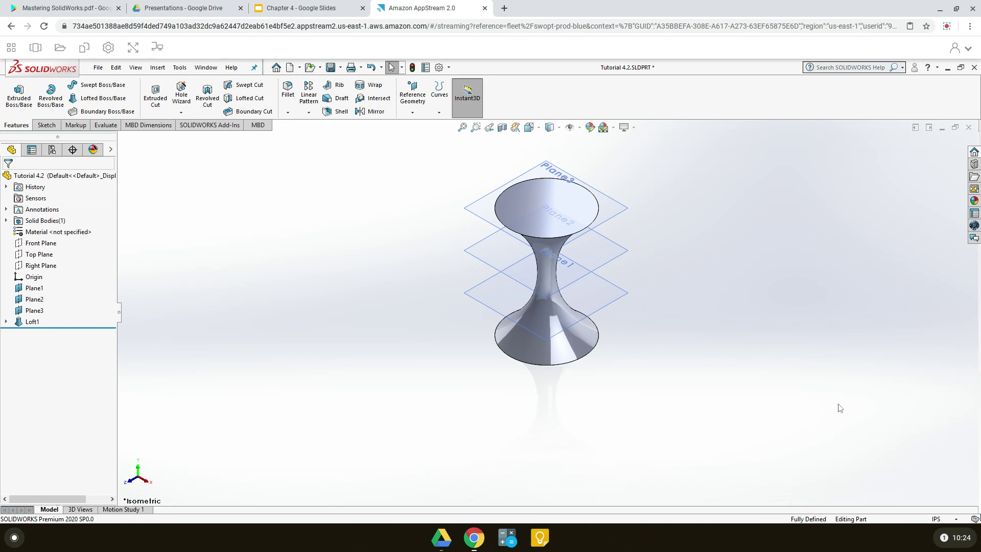
Step: Create a reference plane offset 1 in above Plane3
scroll(839, 408, "up", 2)
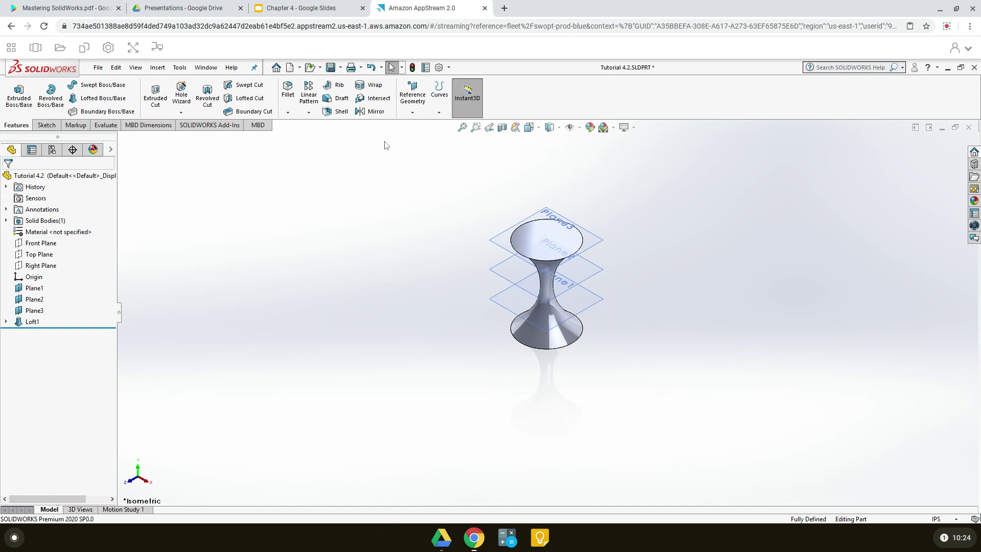
left_click(414, 113)
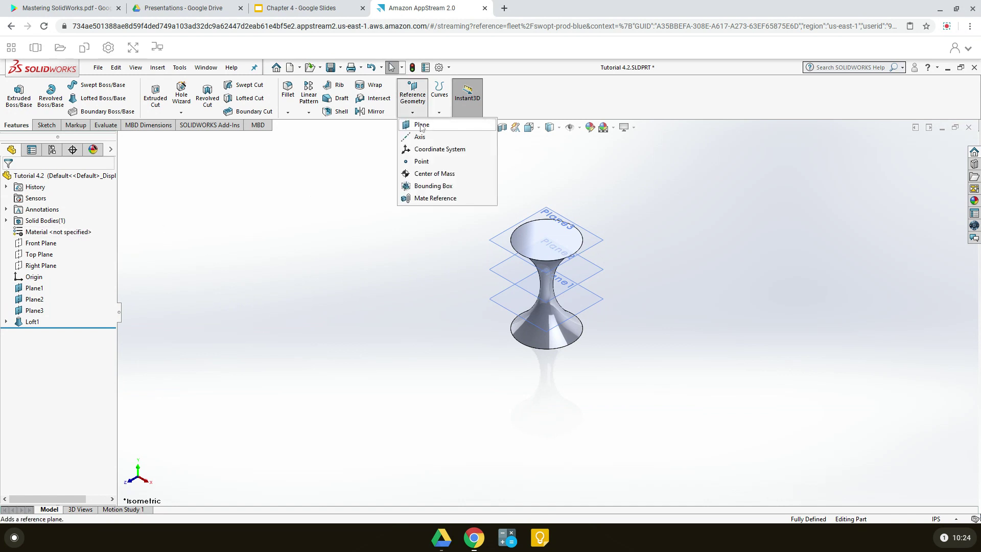
left_click(421, 128)
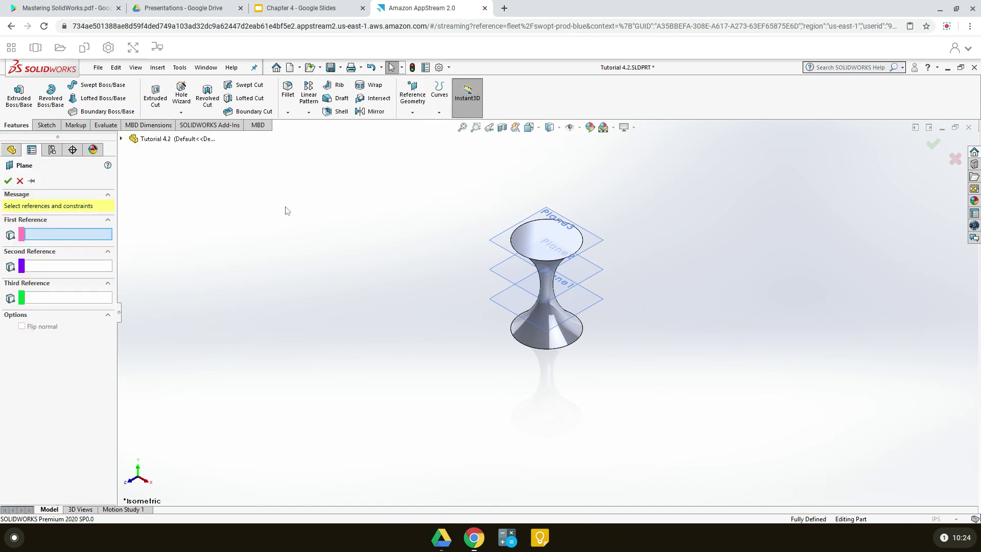
left_click(602, 238)
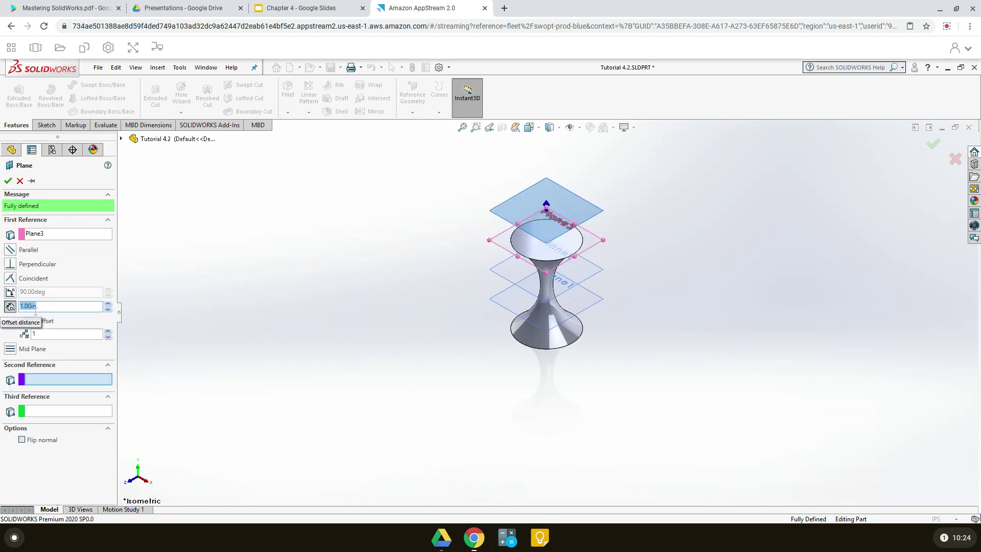
left_click(8, 181)
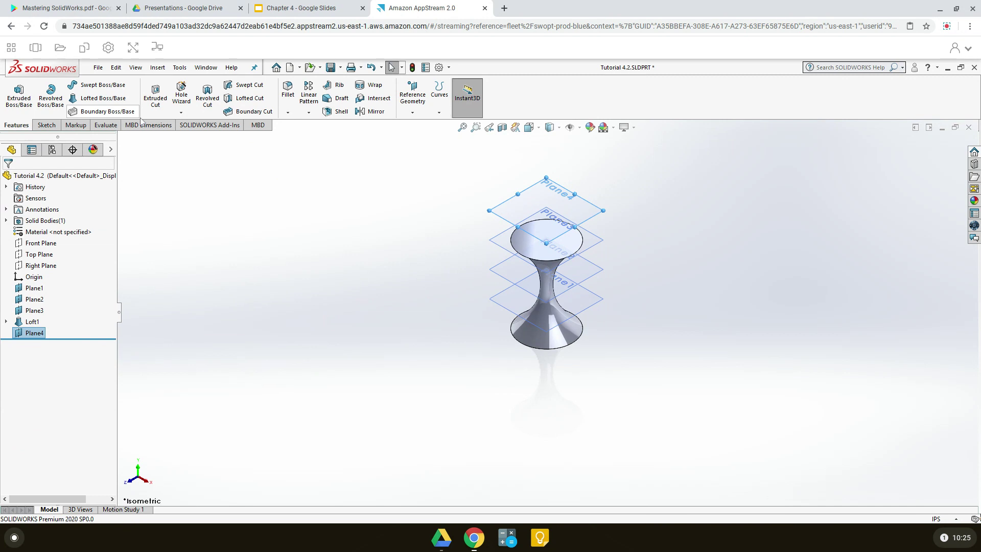
Step: Add two more reference planes above Plane4, each offset 1 in from the one below
left_click(417, 111)
left_click(414, 127)
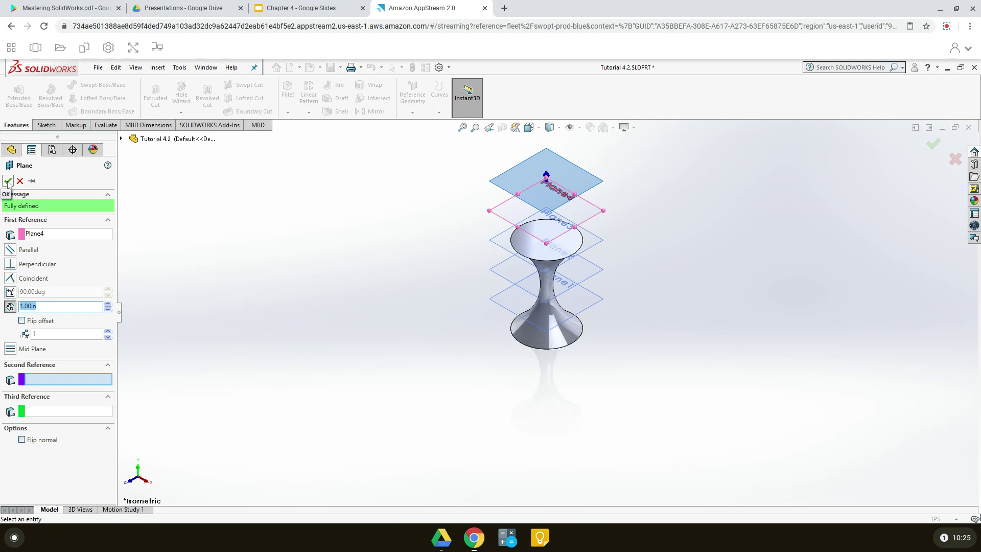
left_click(8, 182)
left_click(415, 112)
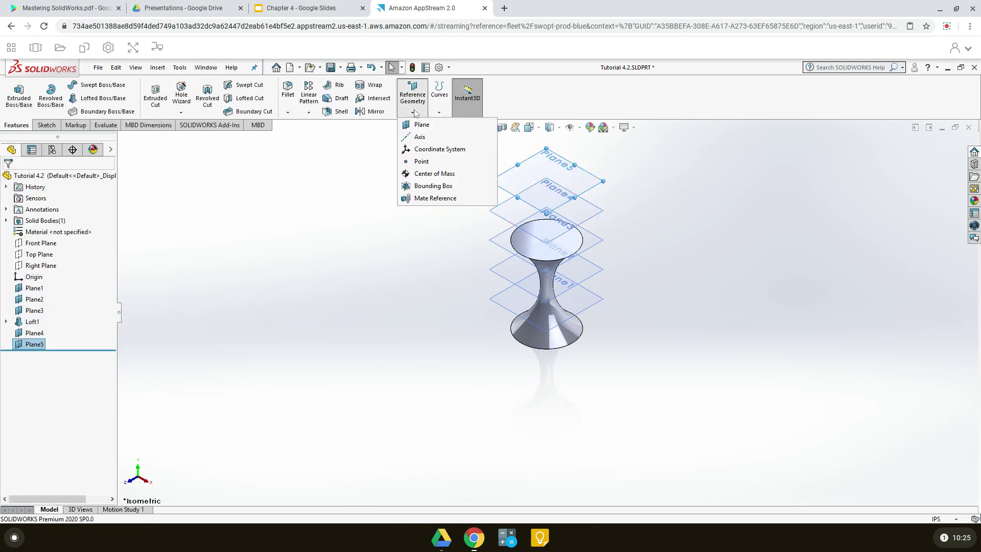
left_click(417, 125)
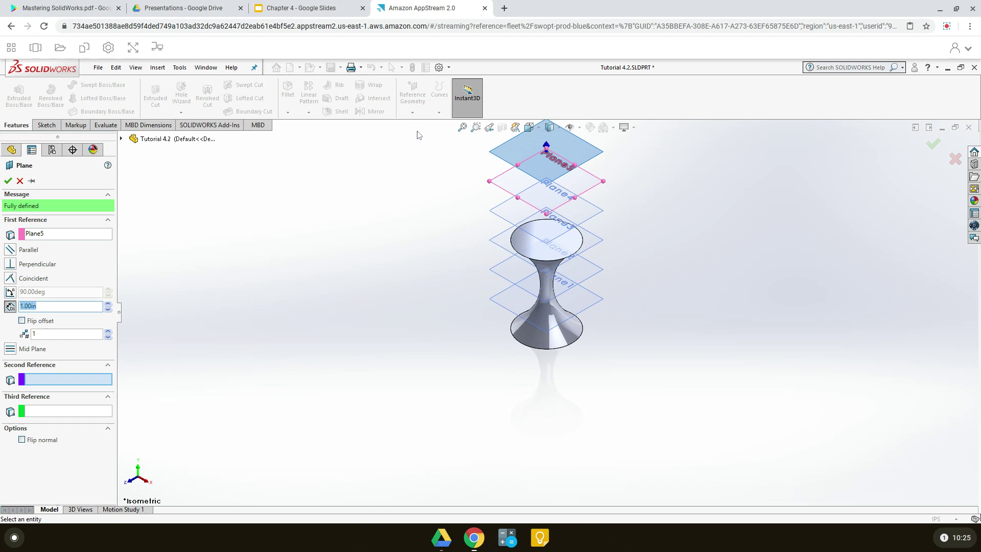
left_click(8, 181)
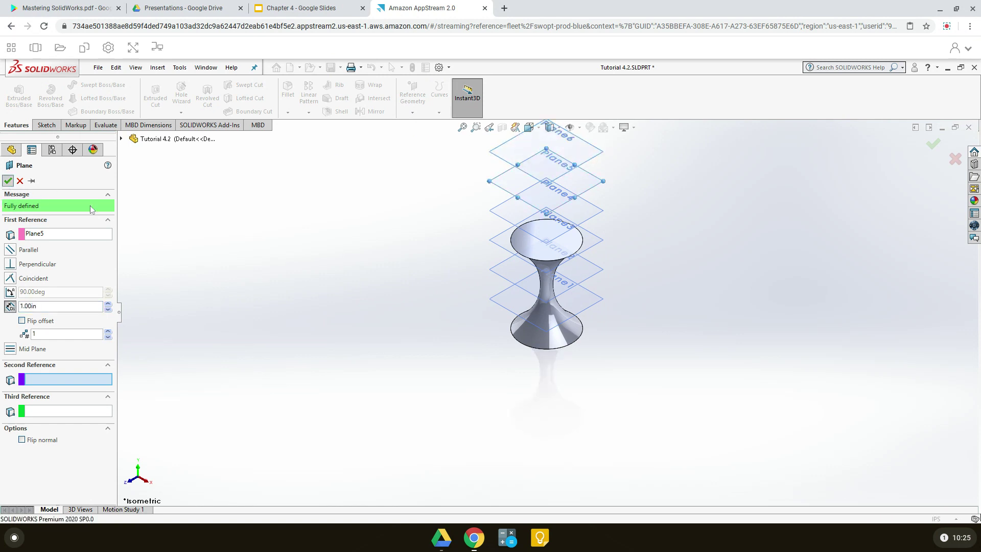
Step: Start a sketch on Plane4 and draw a circle about 1.49 in in diameter centred on the origin
scroll(628, 239, "up", 2)
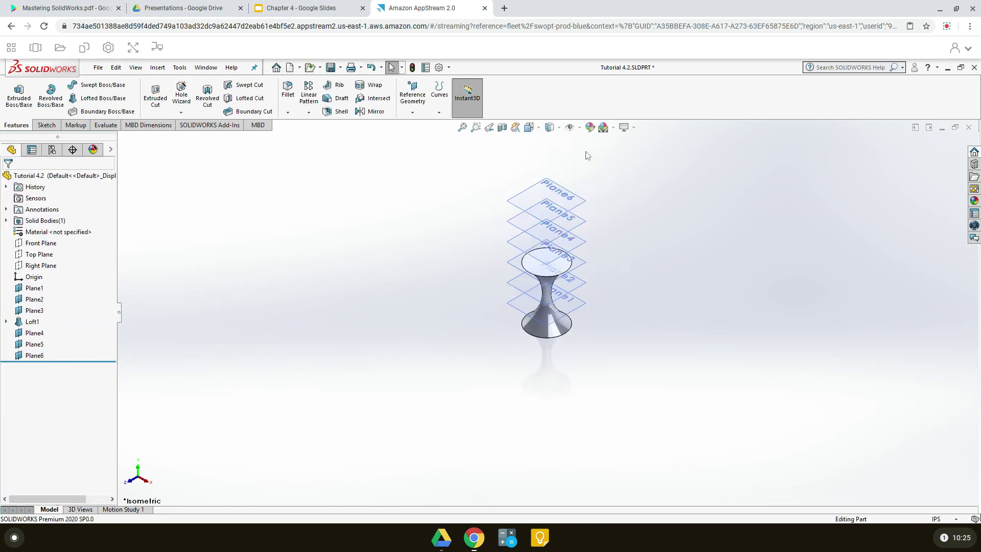
scroll(581, 158, "down", 1)
scroll(479, 238, "down", 1)
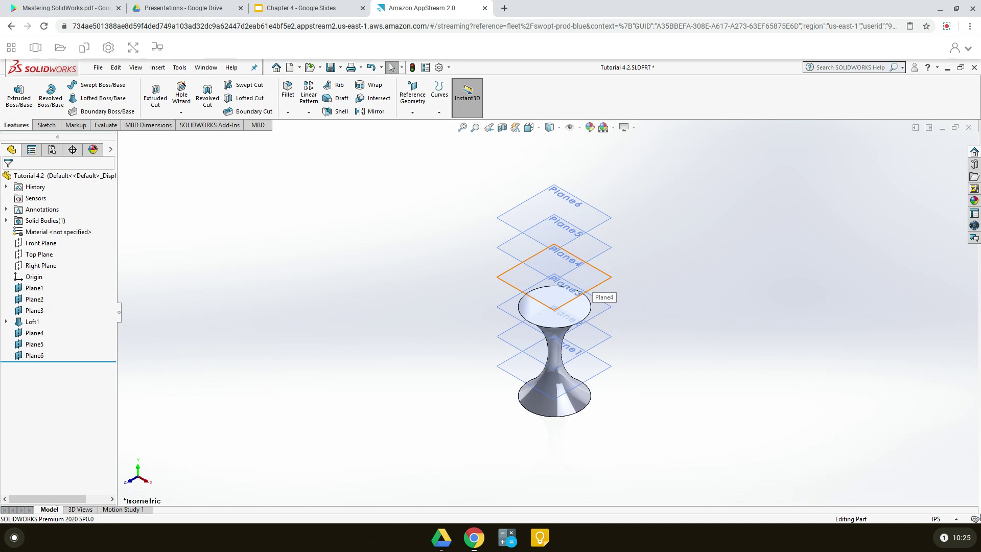
right_click(593, 284)
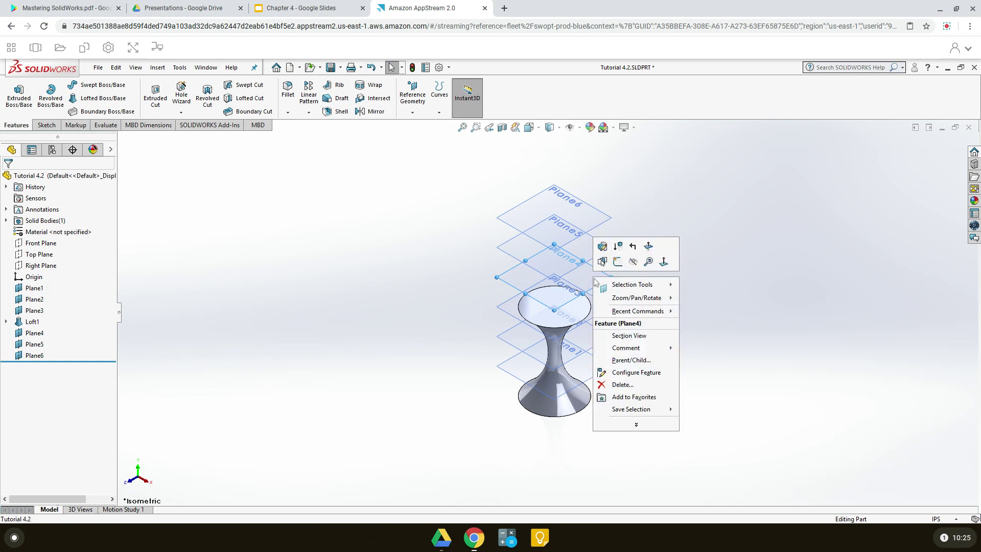
left_click(618, 261)
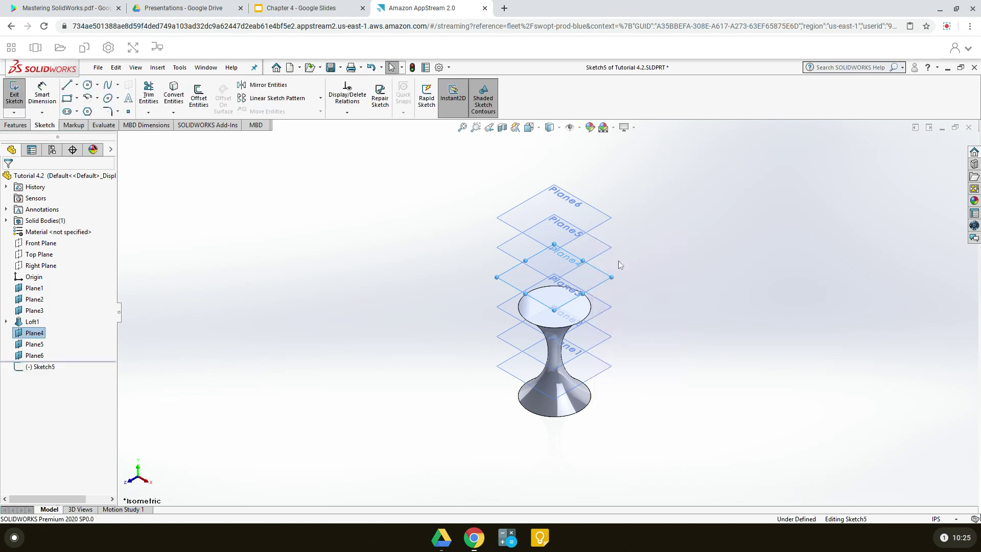
left_click(468, 127)
scroll(538, 263, "down", 5)
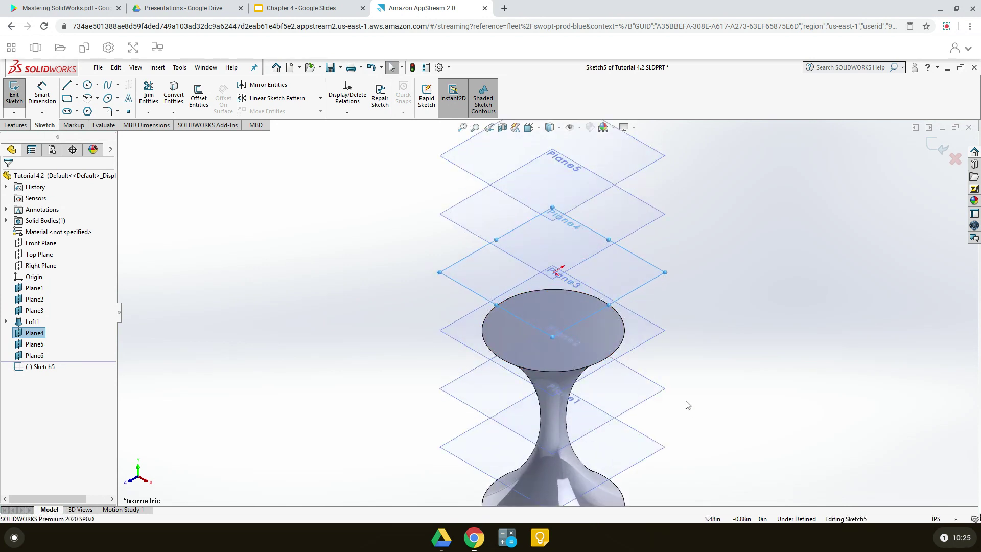
left_click(88, 84)
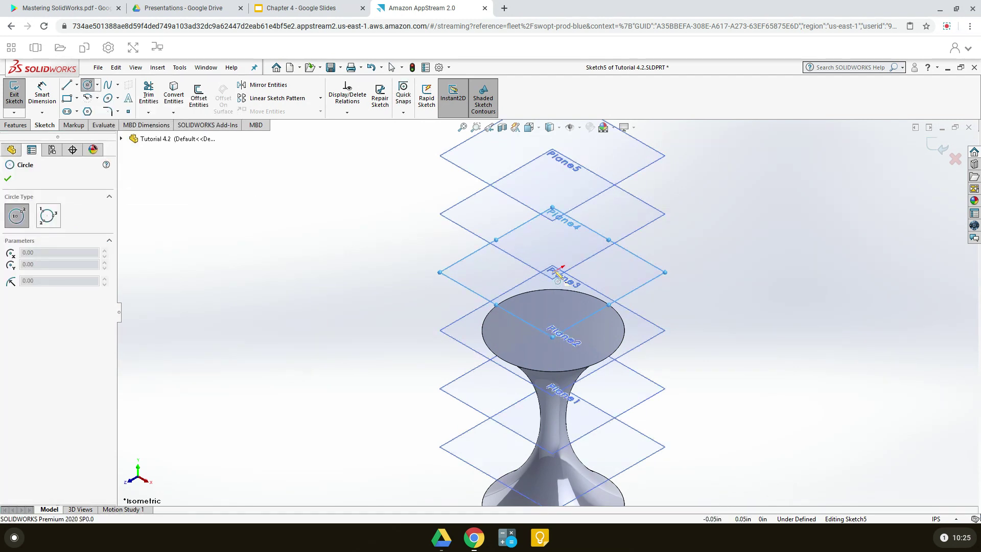
scroll(559, 286, "down", 2)
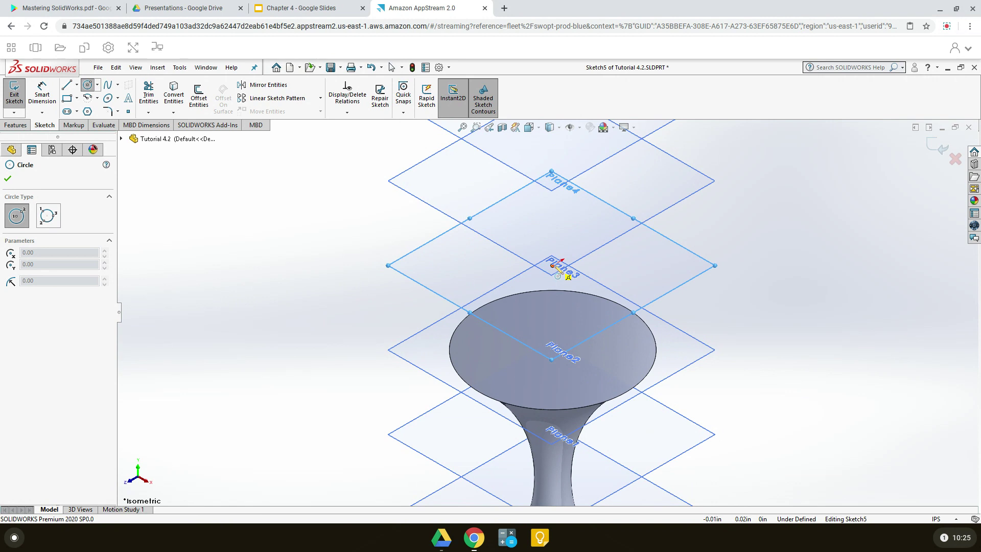
left_click(554, 265)
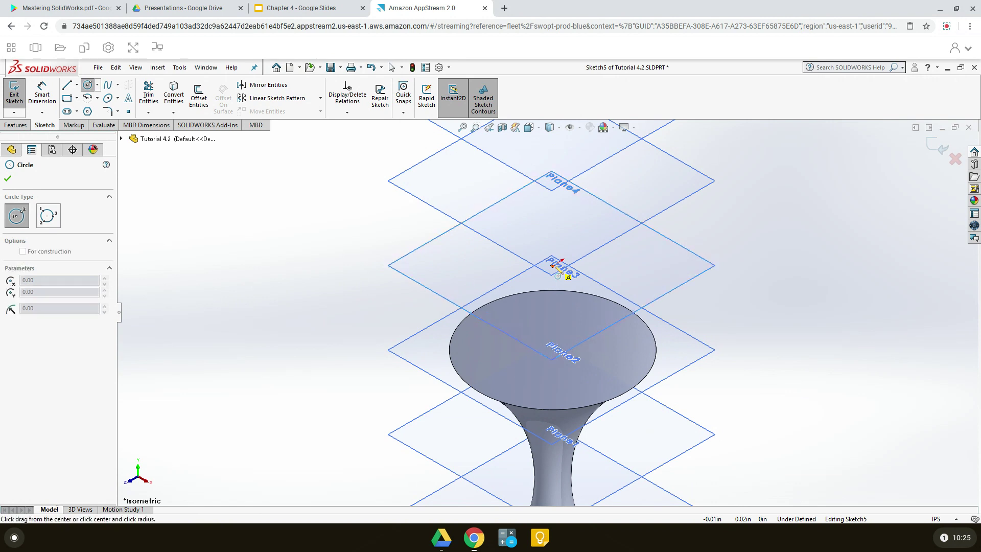
left_click(527, 308)
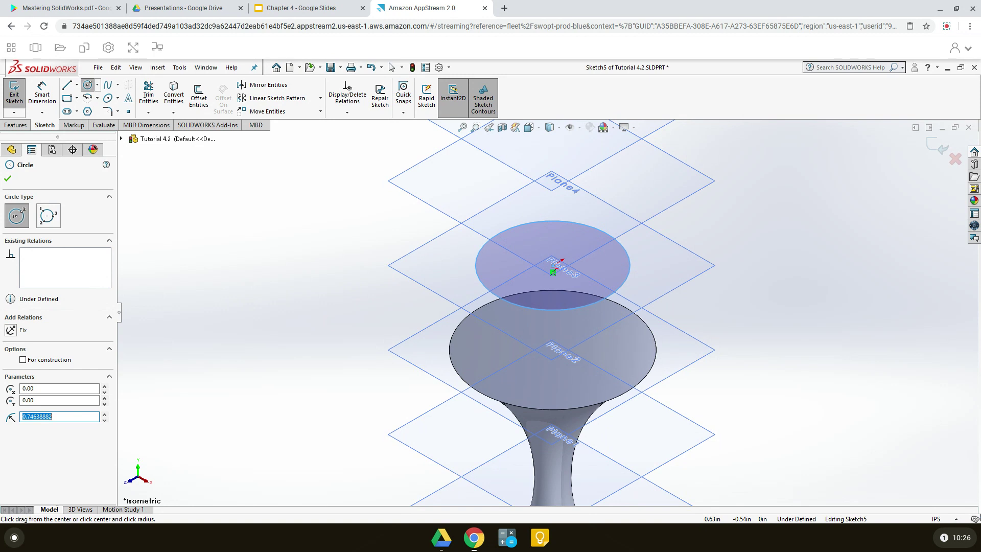
Step: Dimension the Plane4 circle's diameter to 3 in and exit the sketch
left_click(42, 93)
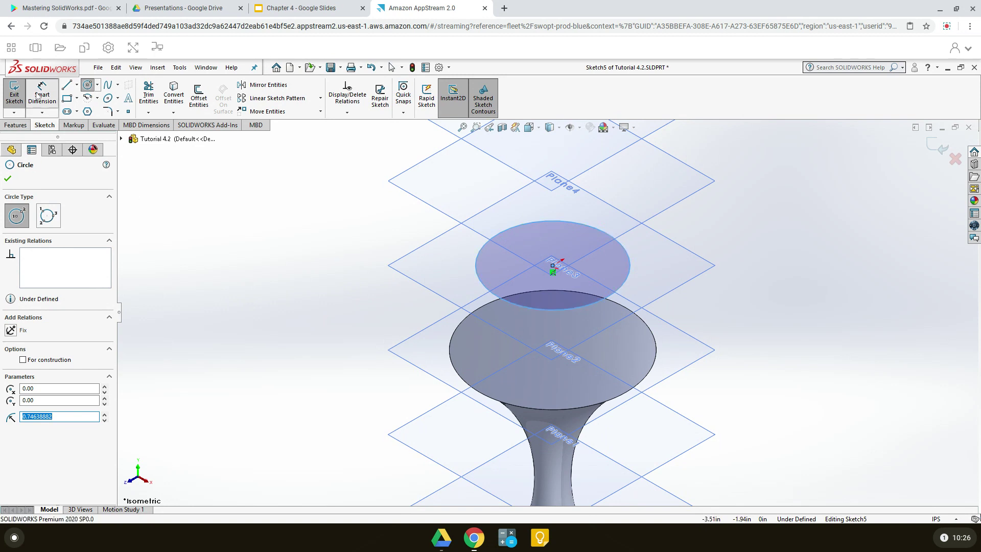
left_click(630, 263)
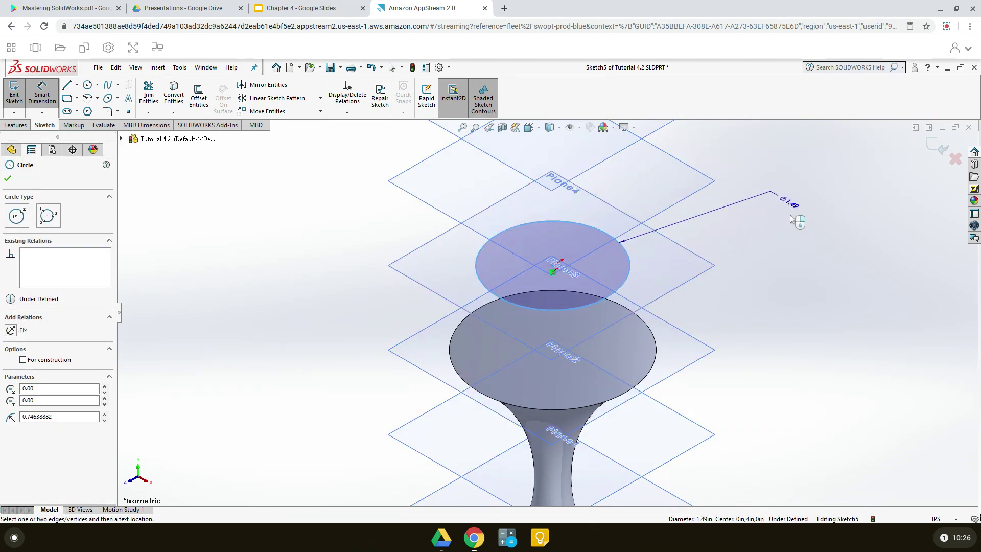
left_click(820, 223)
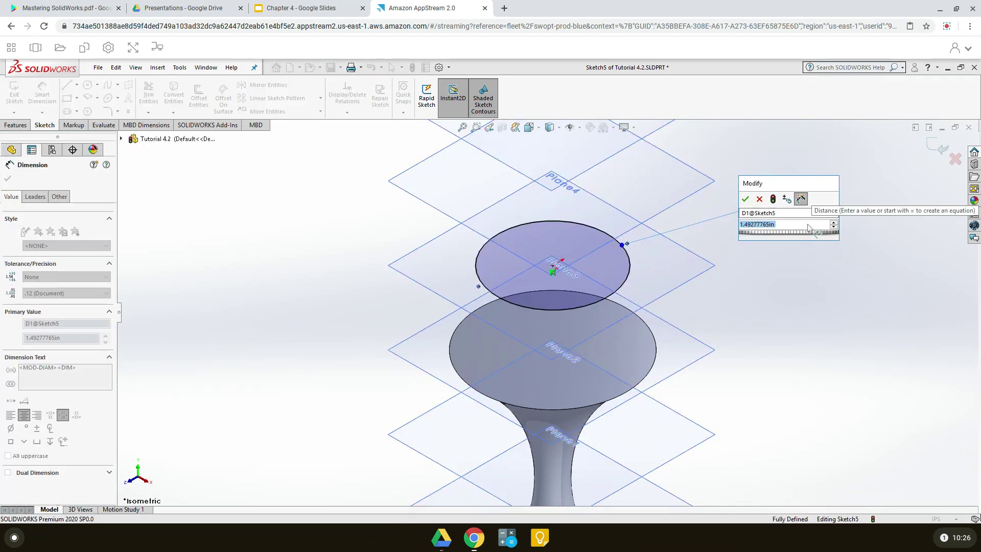
type("3")
key("Return")
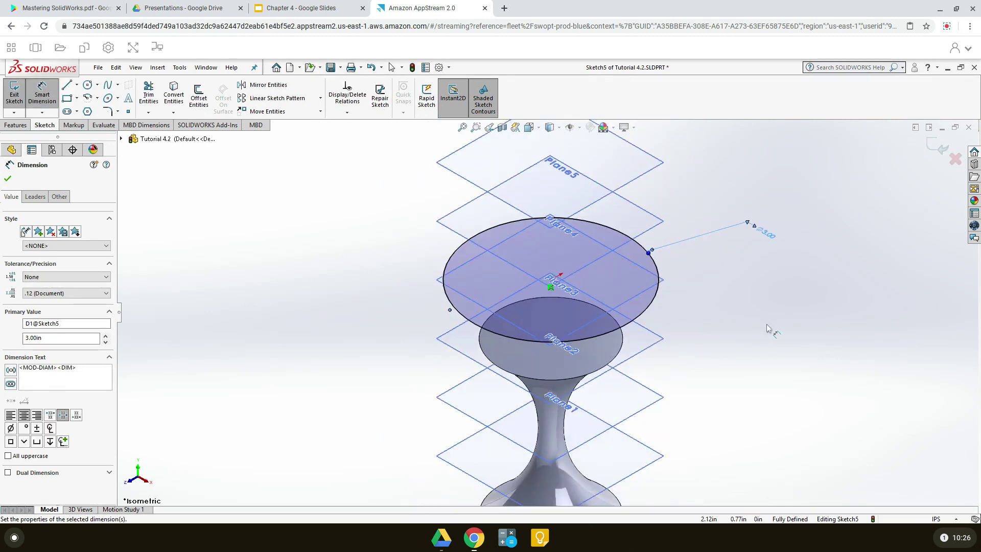
left_click(937, 147)
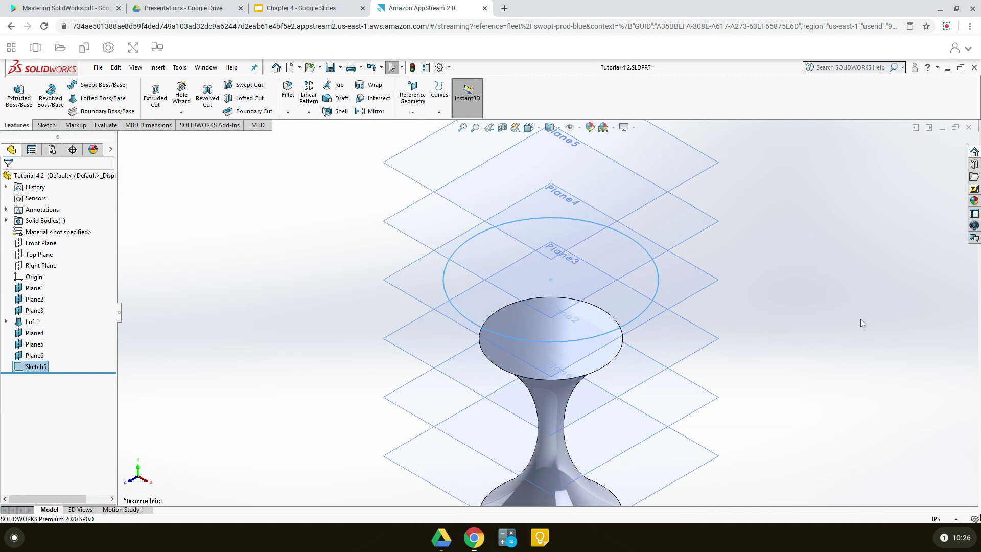
Step: Start a sketch on Plane5, convert the 3 in circle from Plane4 into it, and exit the sketch
scroll(758, 277, "down", 2)
scroll(778, 276, "up", 2)
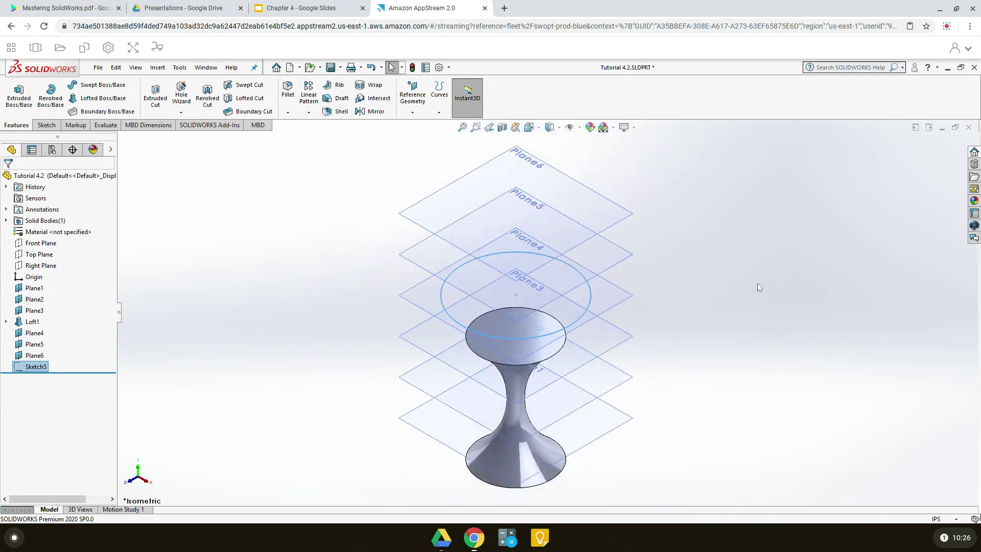
right_click(616, 258)
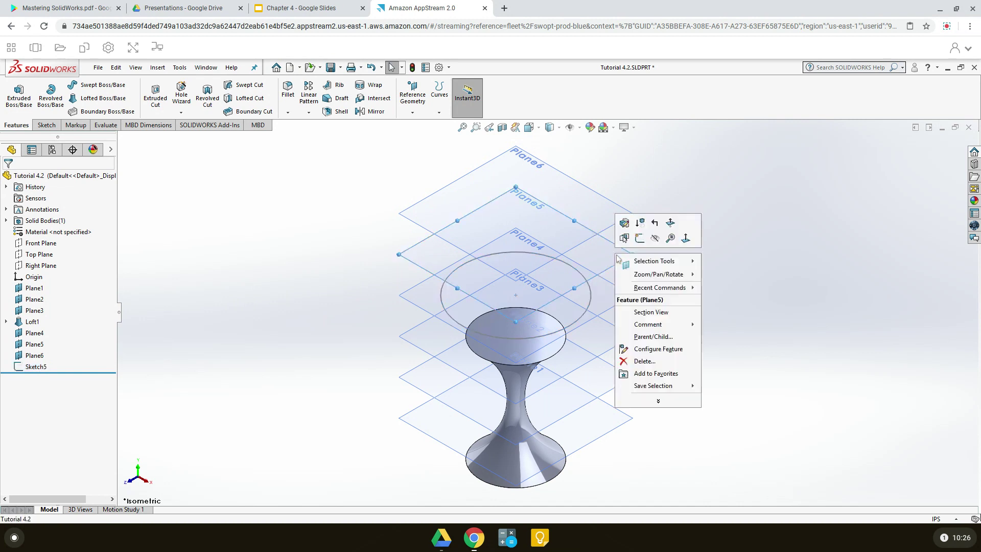
left_click(640, 238)
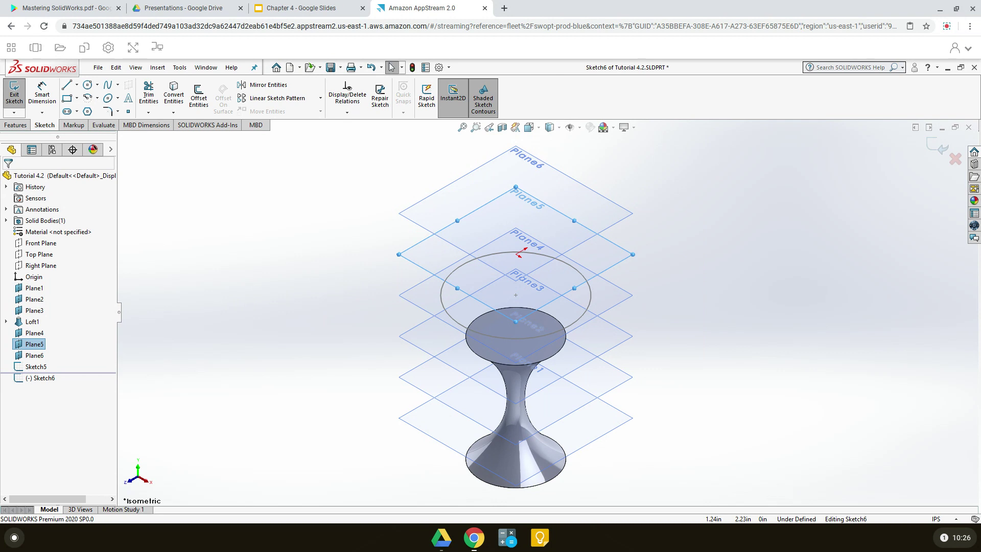
left_click(174, 95)
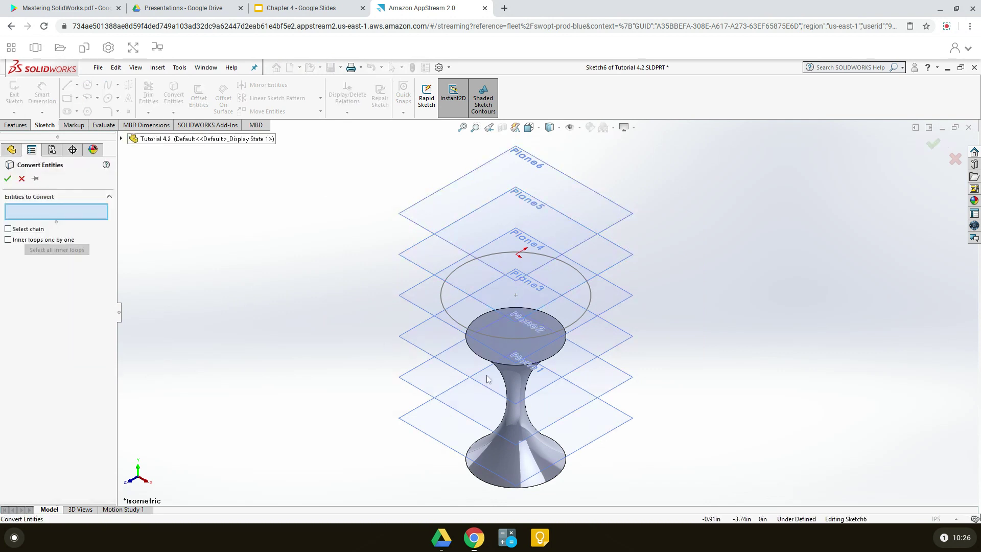
left_click(591, 310)
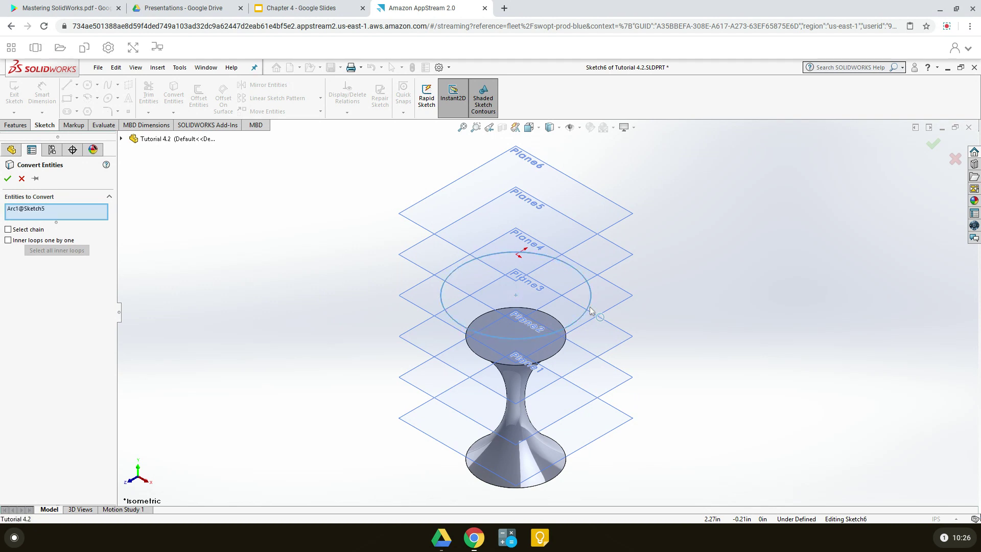
left_click(7, 179)
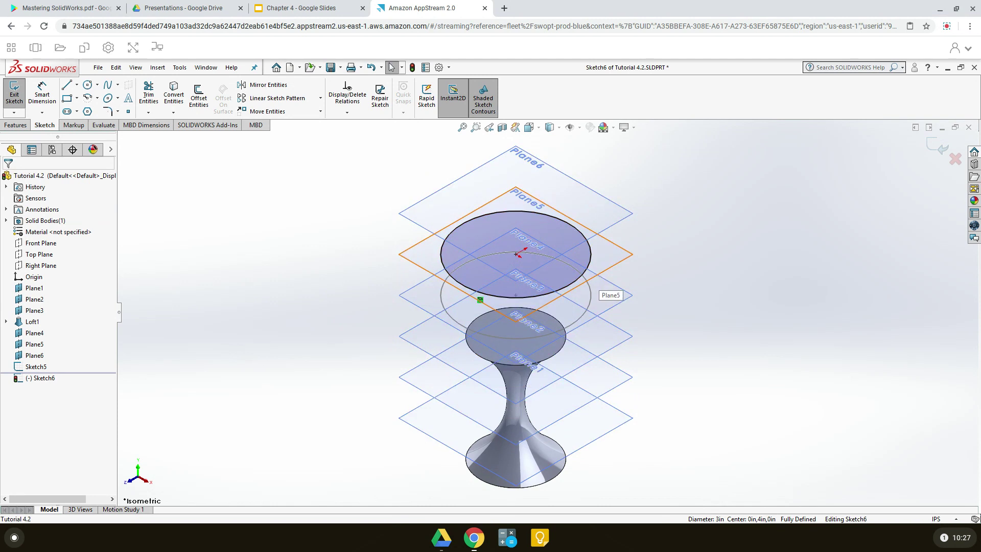
left_click(933, 149)
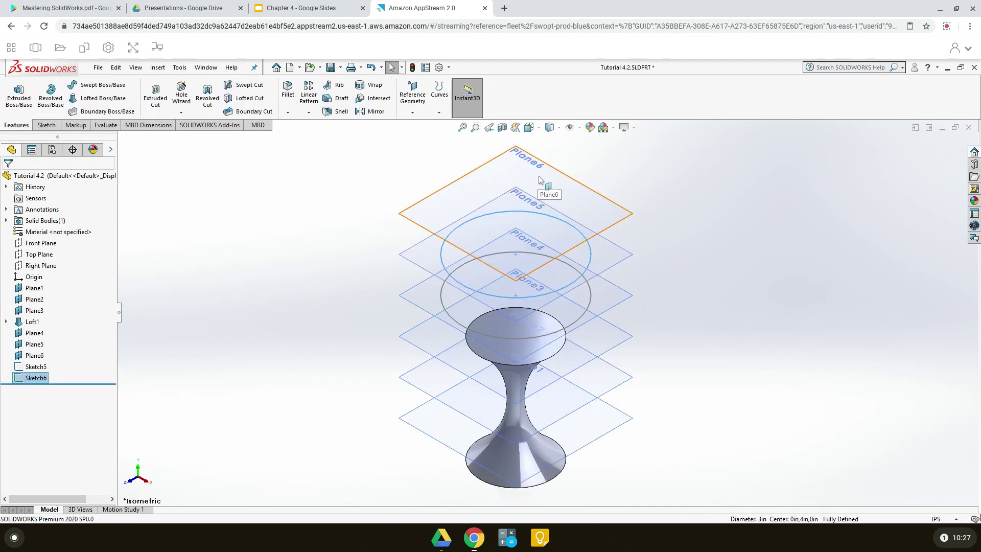
Step: Start a sketch on Plane6, convert the upper circular edge of the lofted body into it, and exit the sketch
right_click(562, 194)
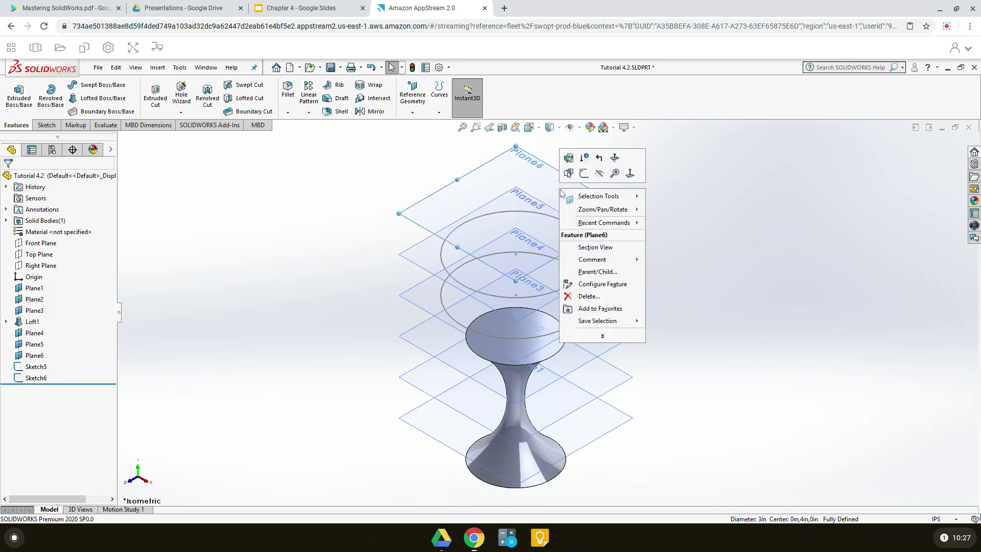
left_click(584, 174)
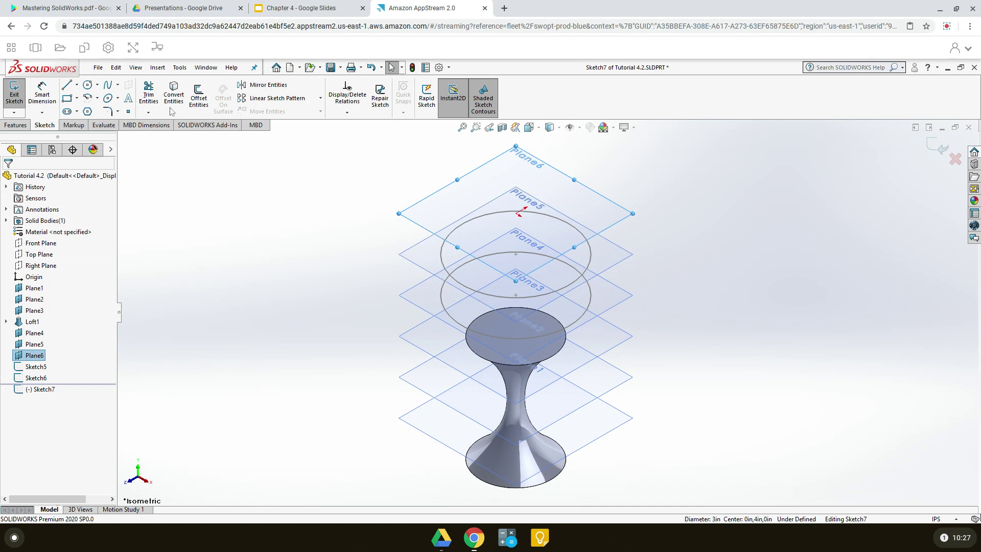
left_click(174, 92)
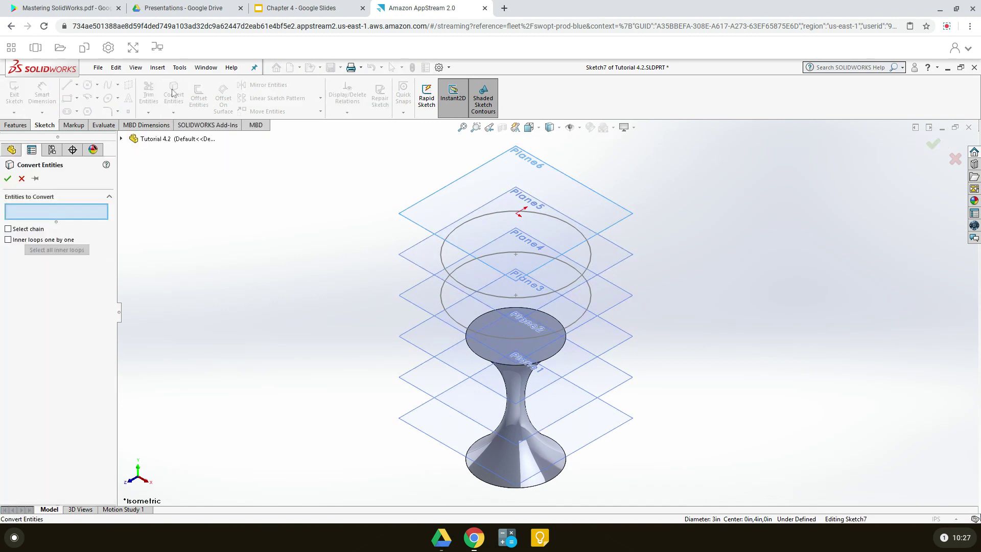
left_click(565, 352)
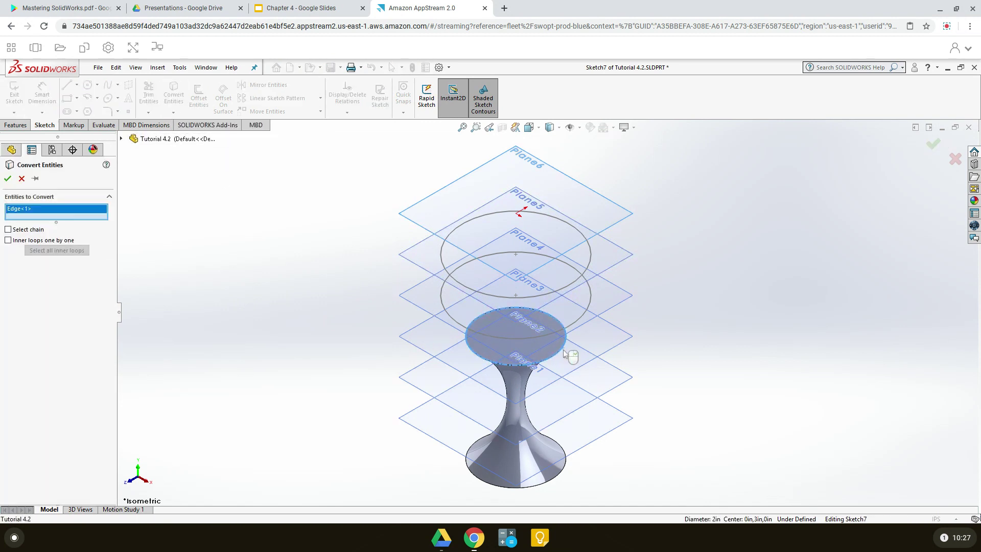
left_click(8, 178)
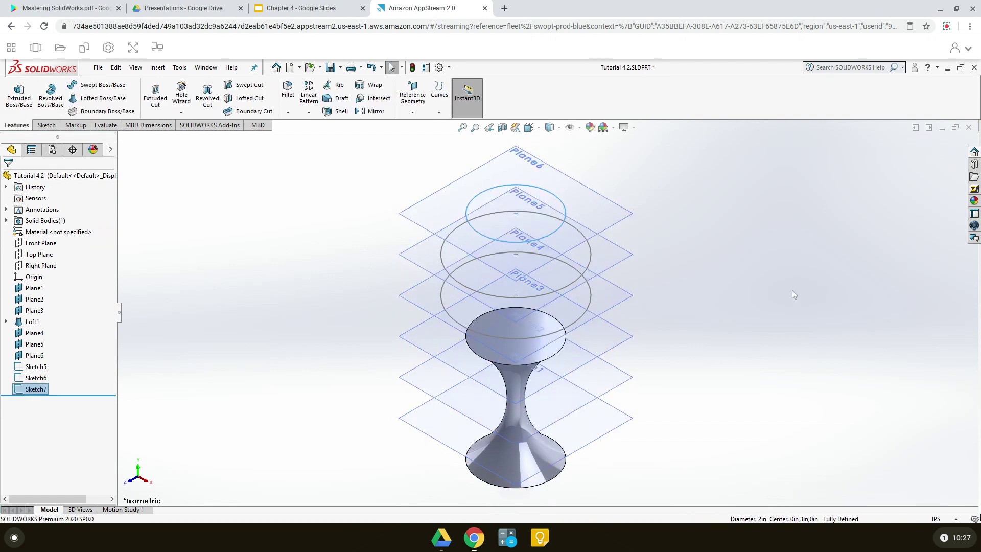
Step: Start a lofted boss and empty its profile selection, removing the existing body's upper edge and the preselected Sketch7
middle_click_drag(729, 298, 692, 271)
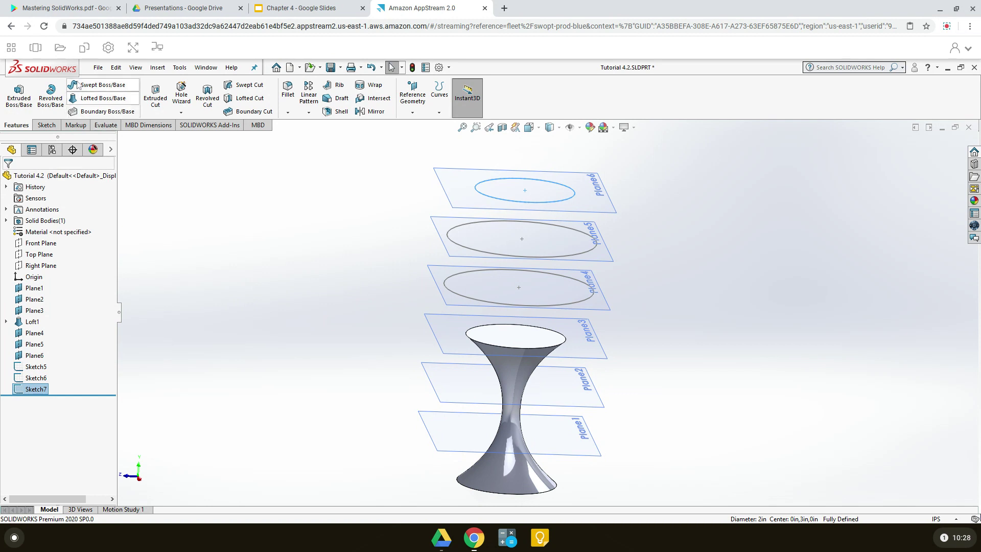
left_click(98, 98)
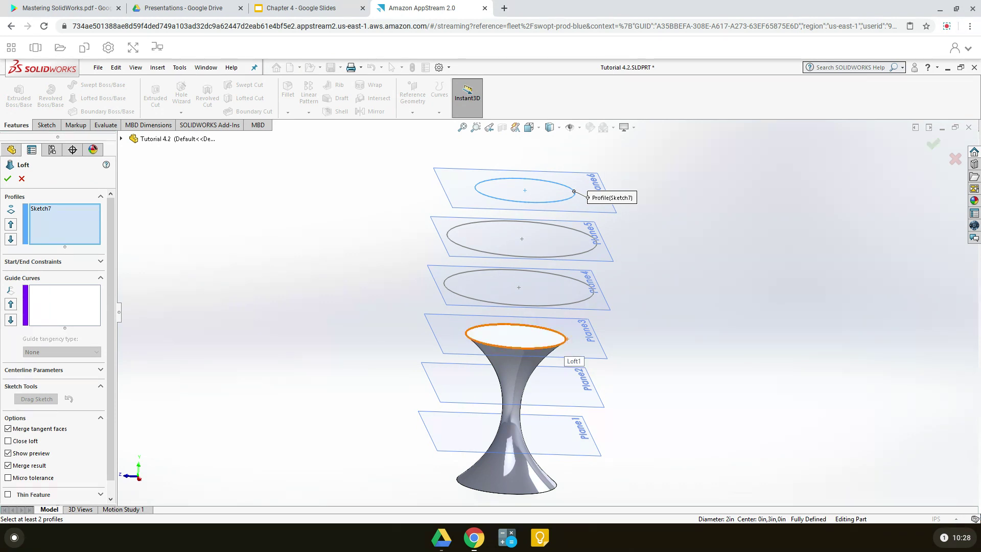
left_click(565, 340)
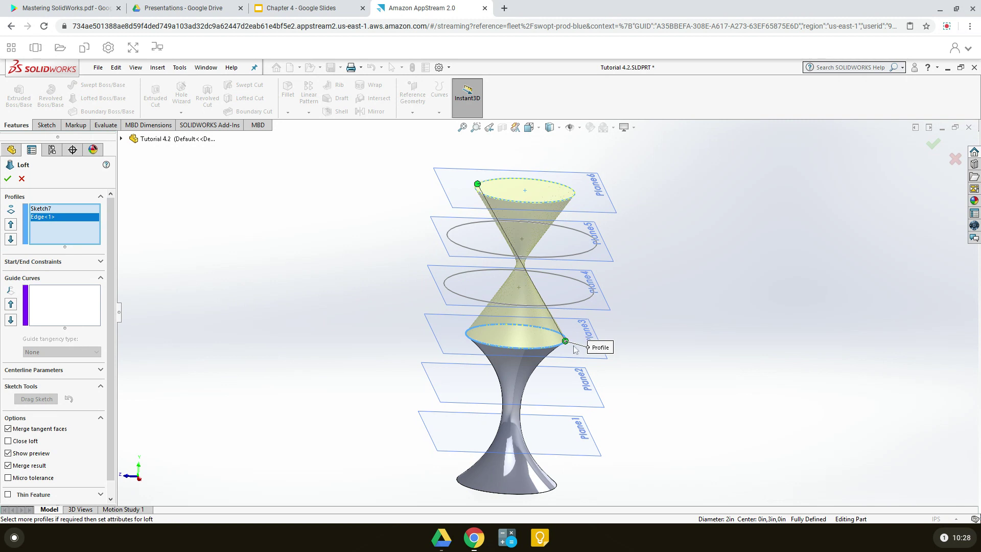
right_click(50, 219)
left_click(73, 235)
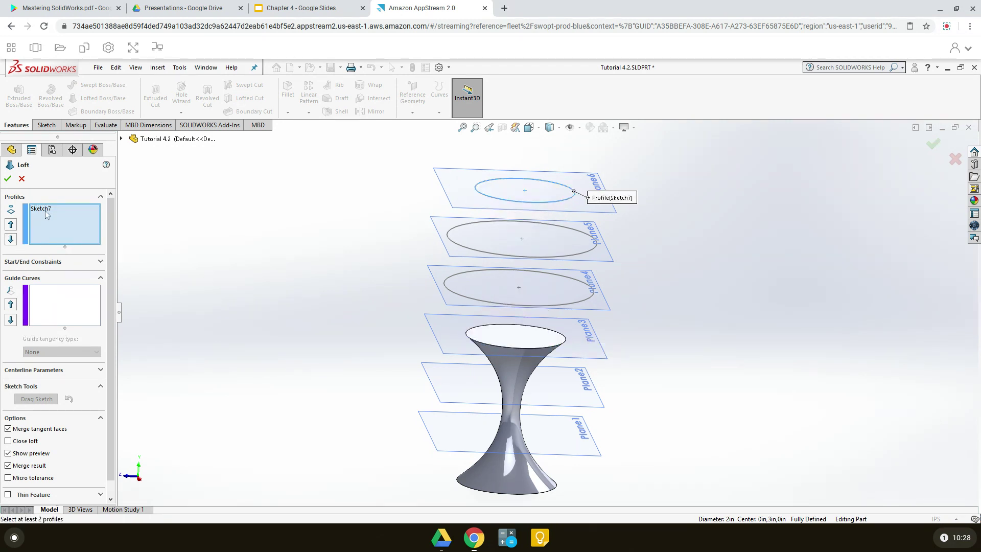
right_click(46, 213)
left_click(69, 229)
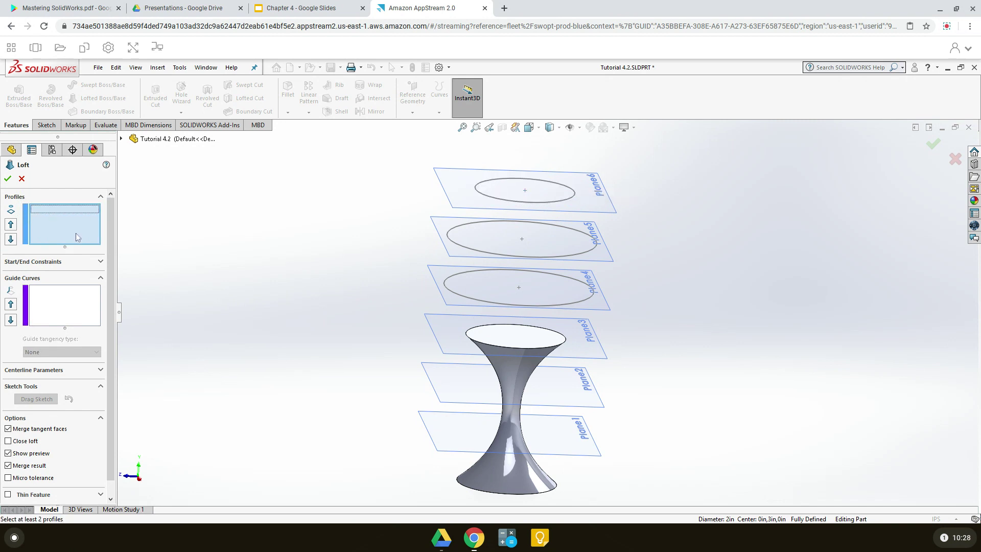
Step: Select the stem's upper circular edge and the circles on Plane4, Plane5 and Plane6 as loft profiles, in ascending order
left_click(565, 347)
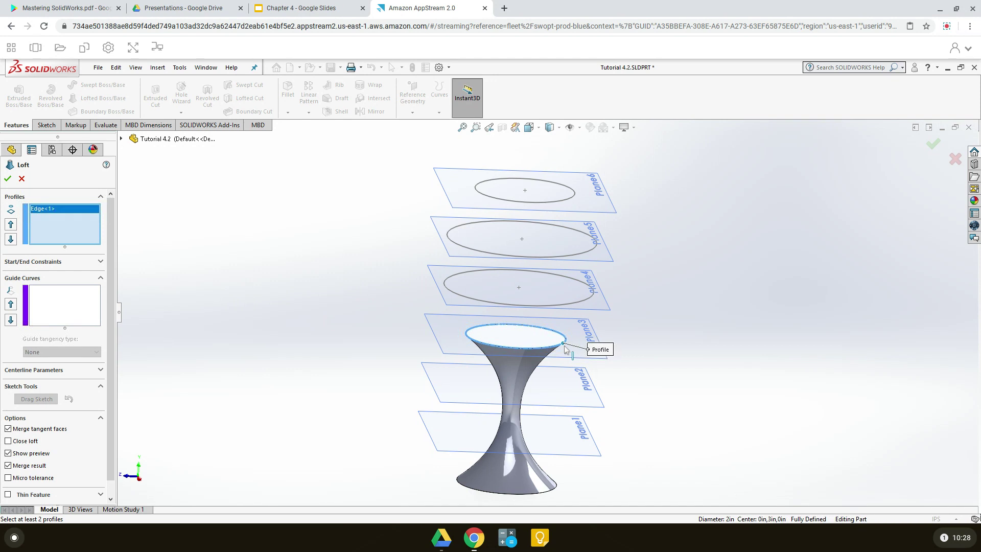
left_click(591, 301)
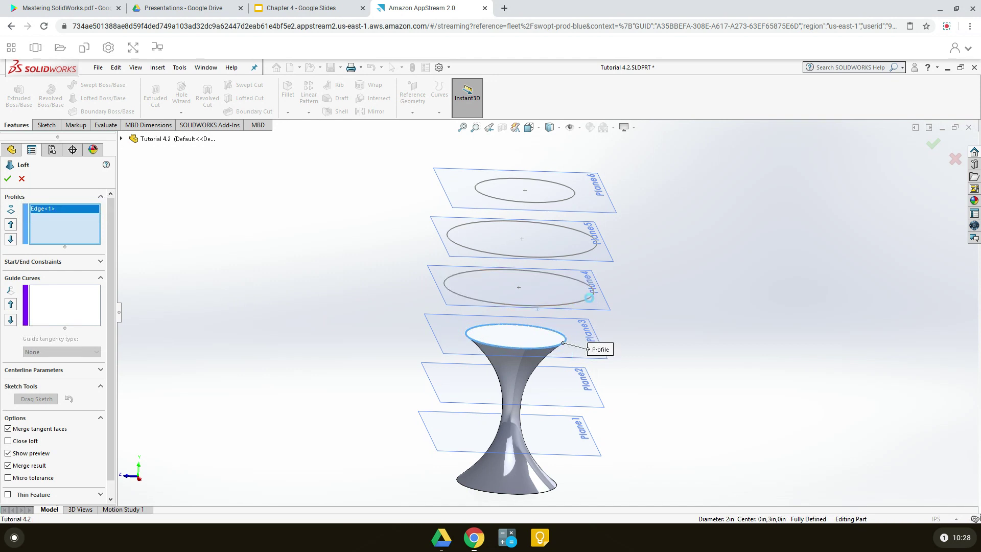
left_click(595, 250)
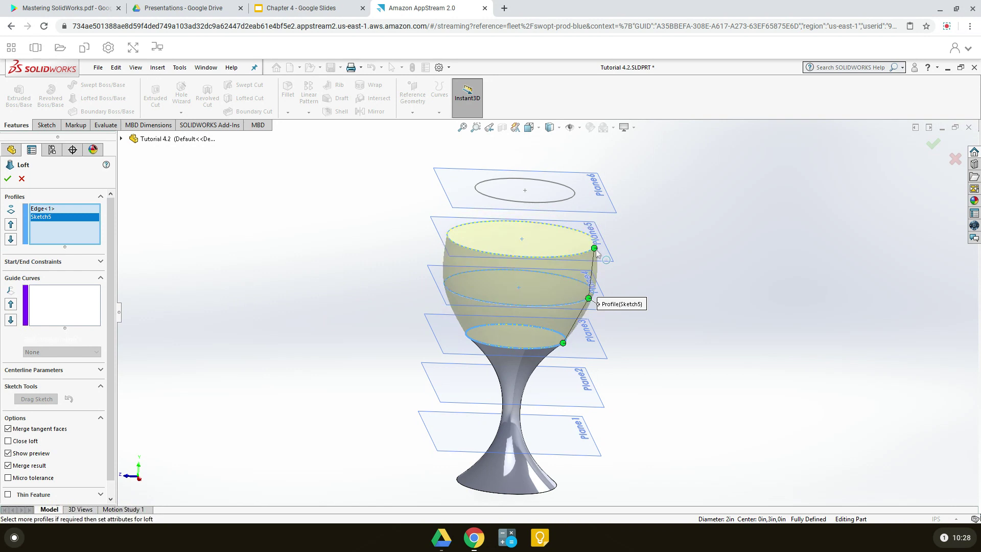
left_click(576, 198)
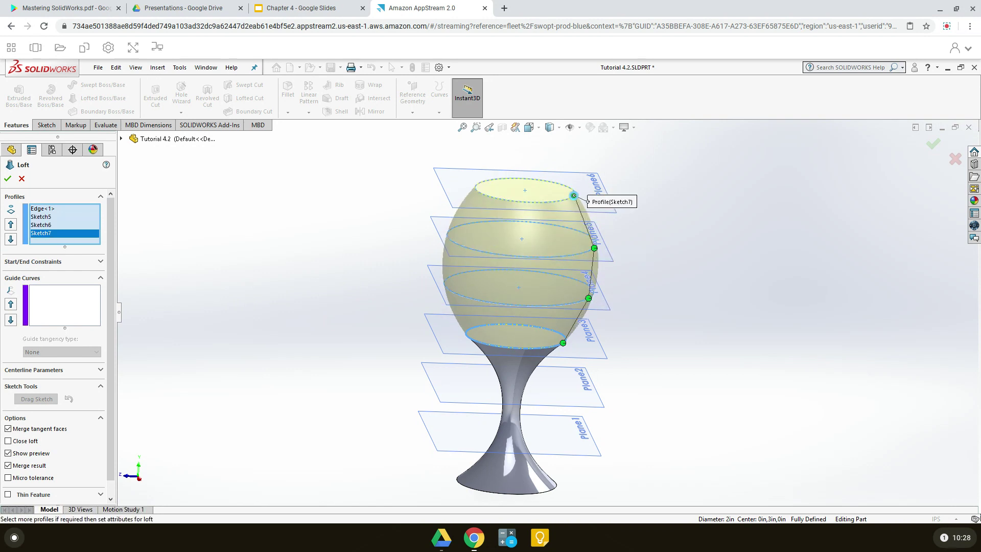
Step: Make the bowl loft a one-direction thin feature with a wall thickness of 0.10 in
middle_click_drag(690, 276, 663, 381)
middle_click_drag(688, 324, 692, 291)
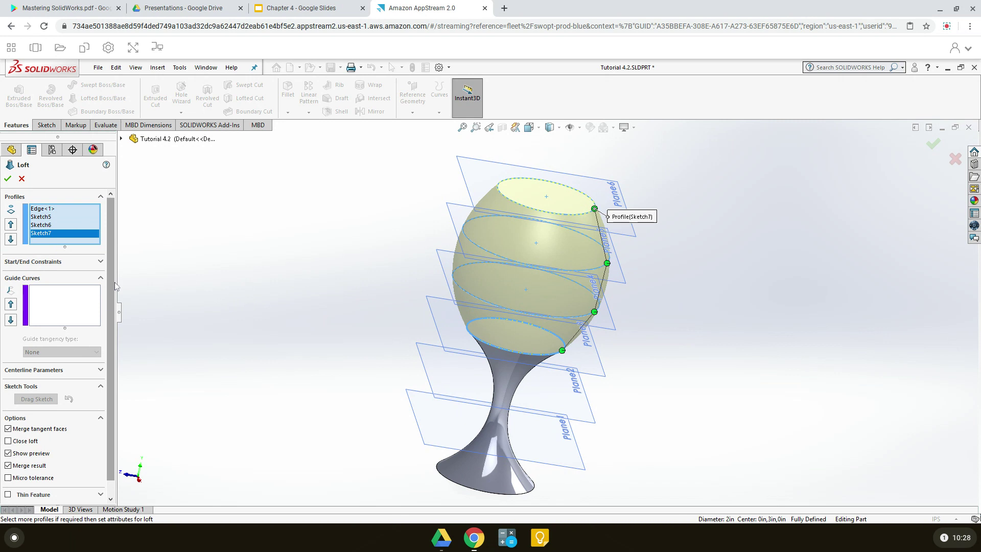
scroll(20, 470, "down", 1)
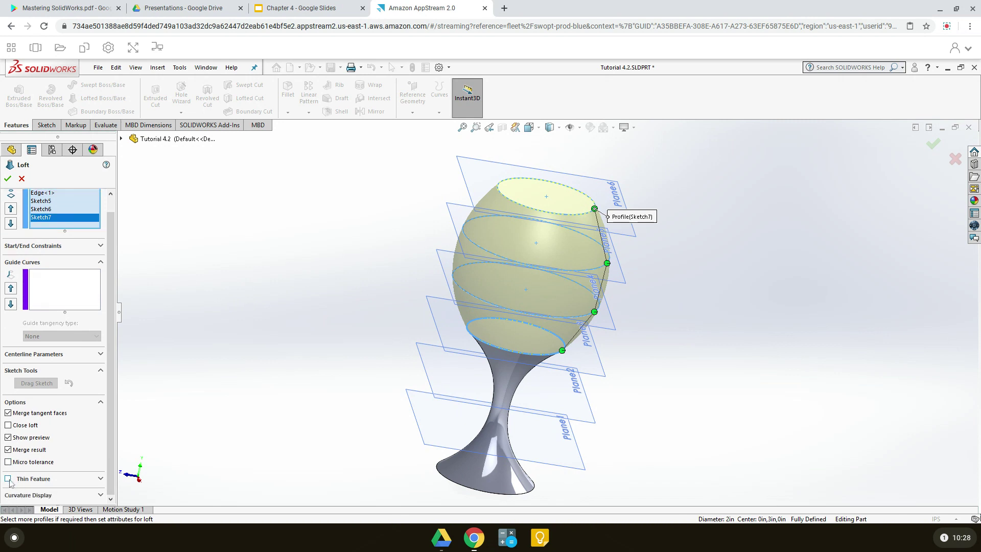
left_click(8, 479)
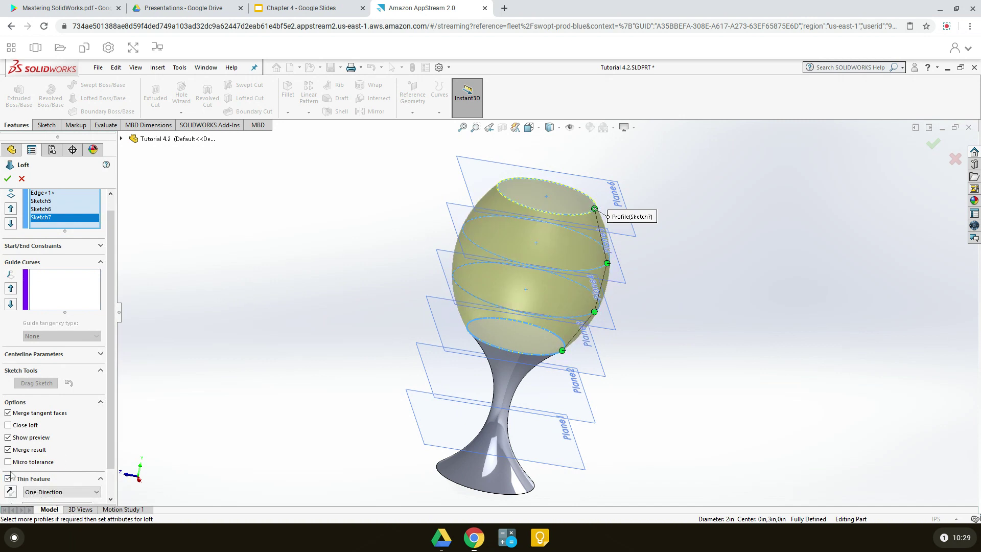
left_click_drag(109, 441, 111, 471)
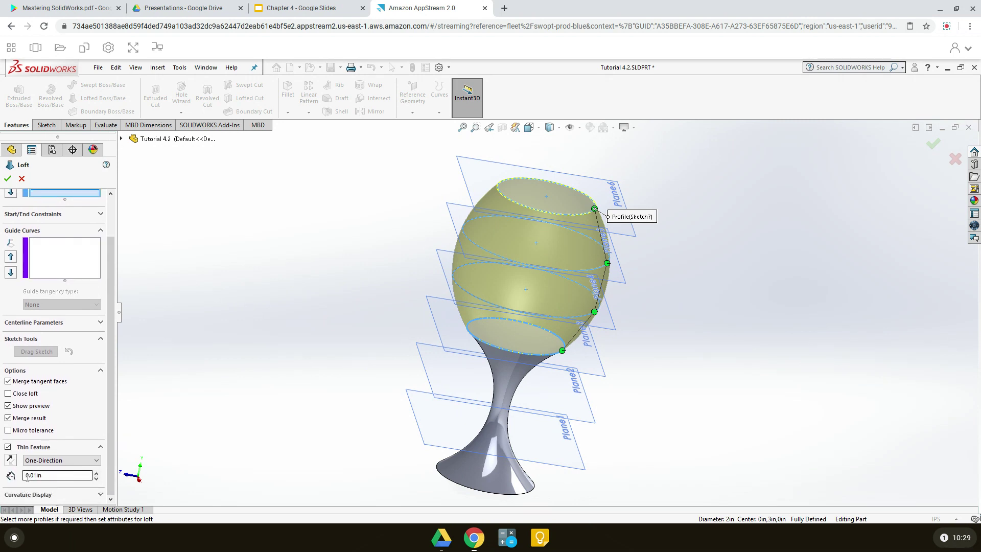
left_click(51, 475)
type("0")
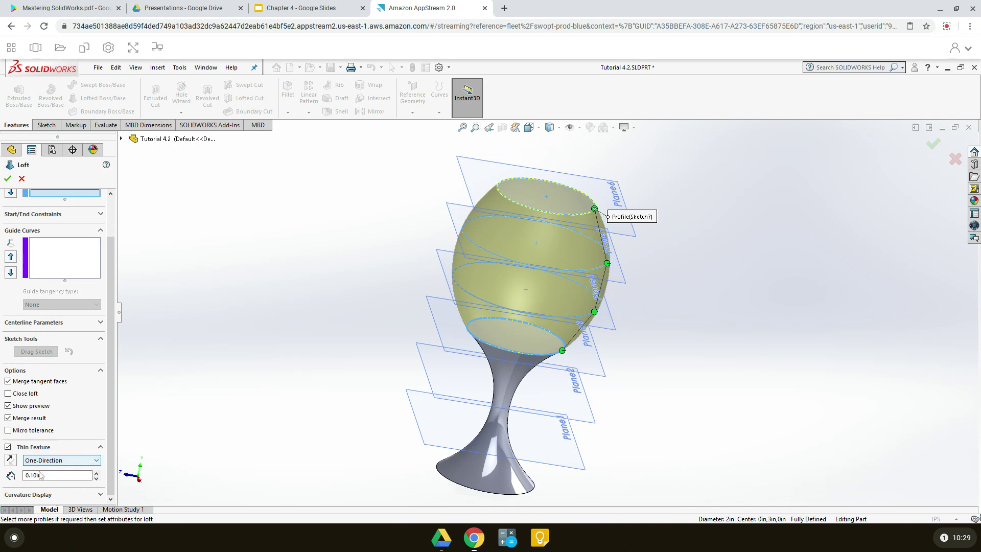
Step: Reverse the thin feature's direction so the wall thickens toward the inside of the bowl, and accept the loft
left_click(9, 460)
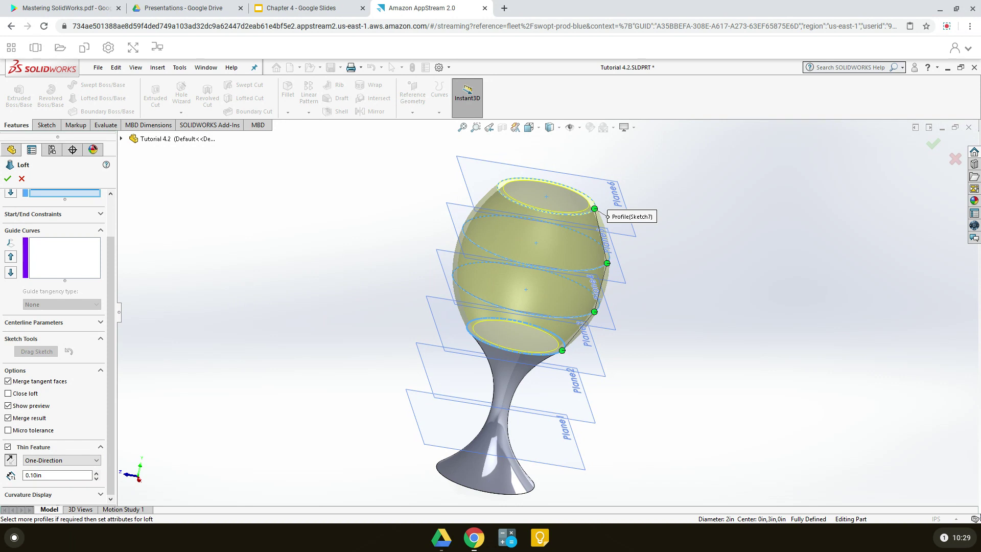
left_click(10, 460)
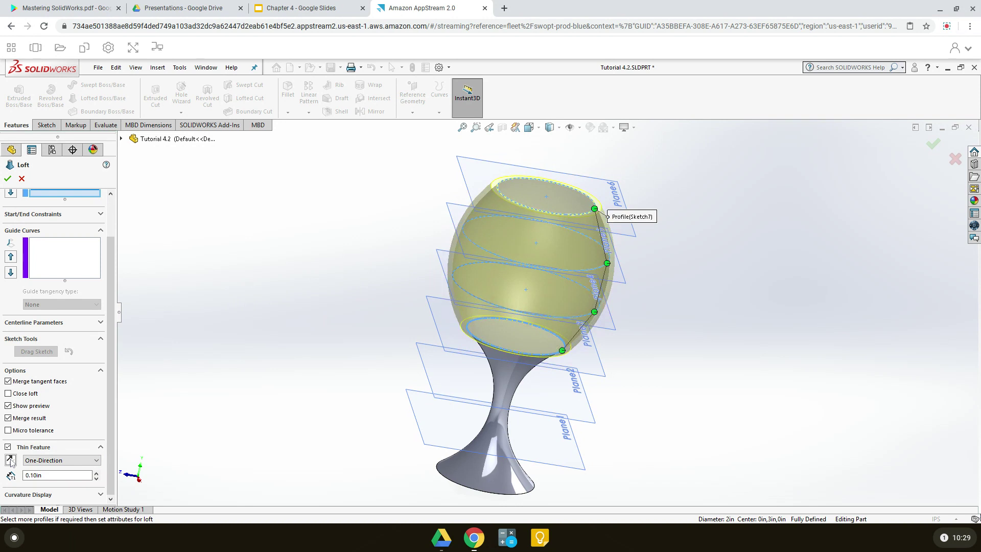
middle_click_drag(223, 453, 234, 328)
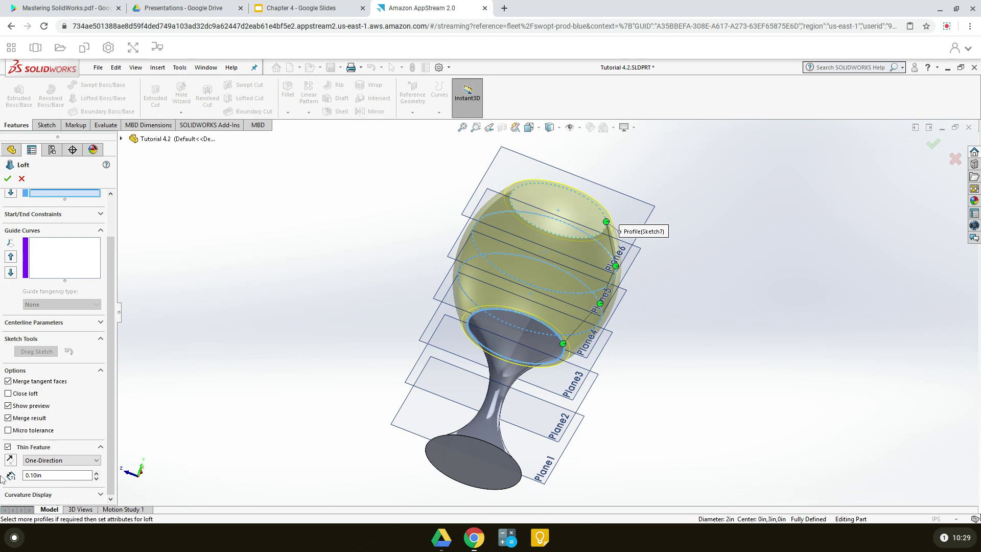
left_click(10, 461)
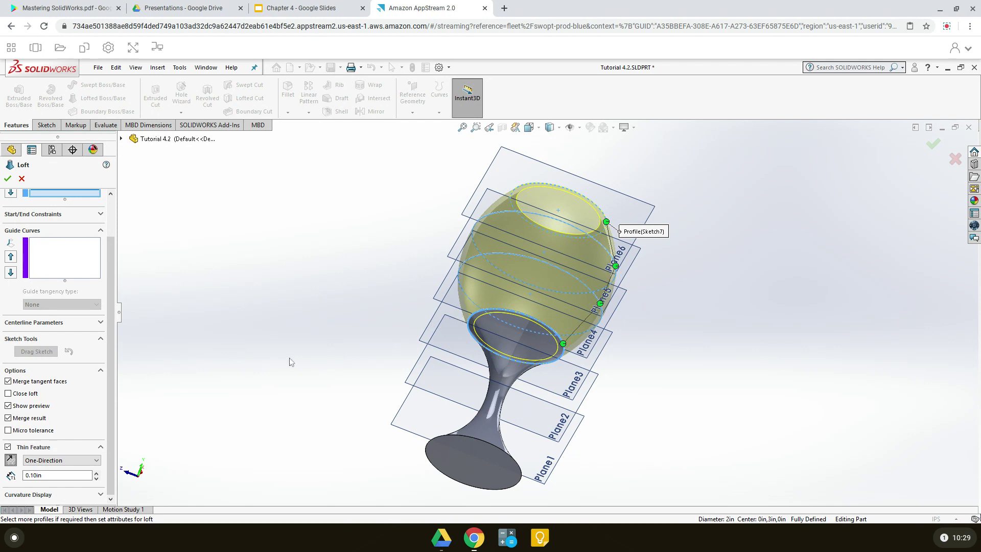
left_click(8, 179)
Step: Inspect the goblet's rim and hollow bowl from another angle, and set the view to isometric
left_click(733, 381)
middle_click_drag(735, 377, 564, 491)
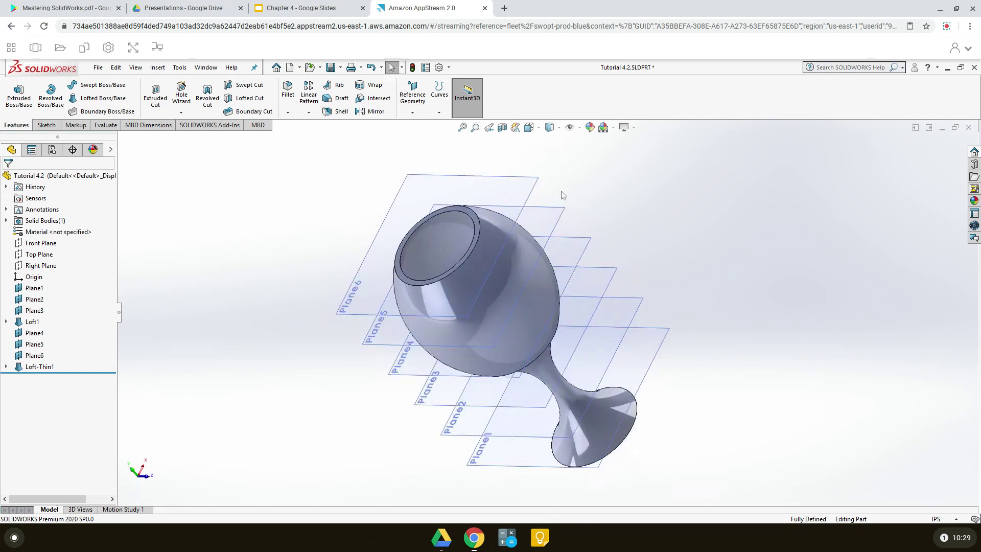
left_click(529, 128)
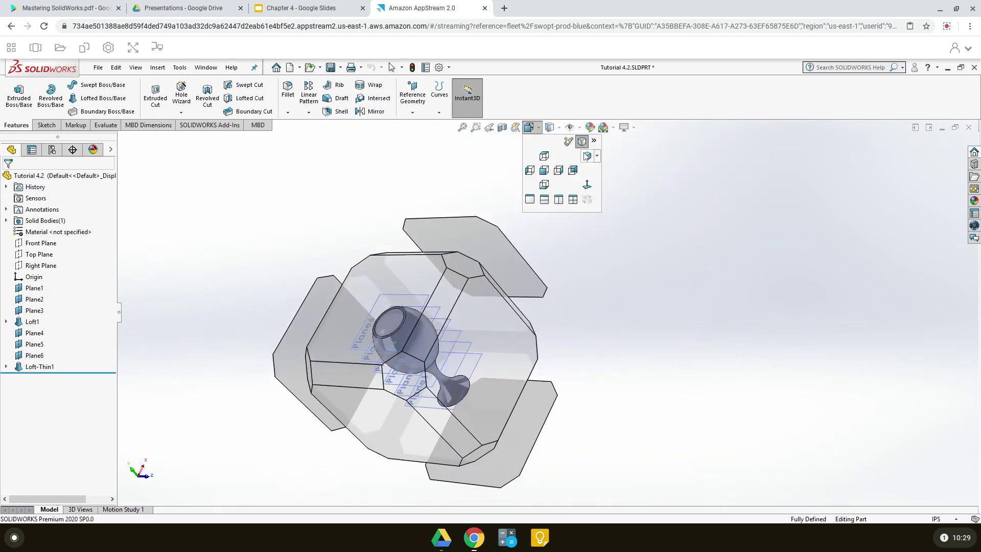
left_click(587, 157)
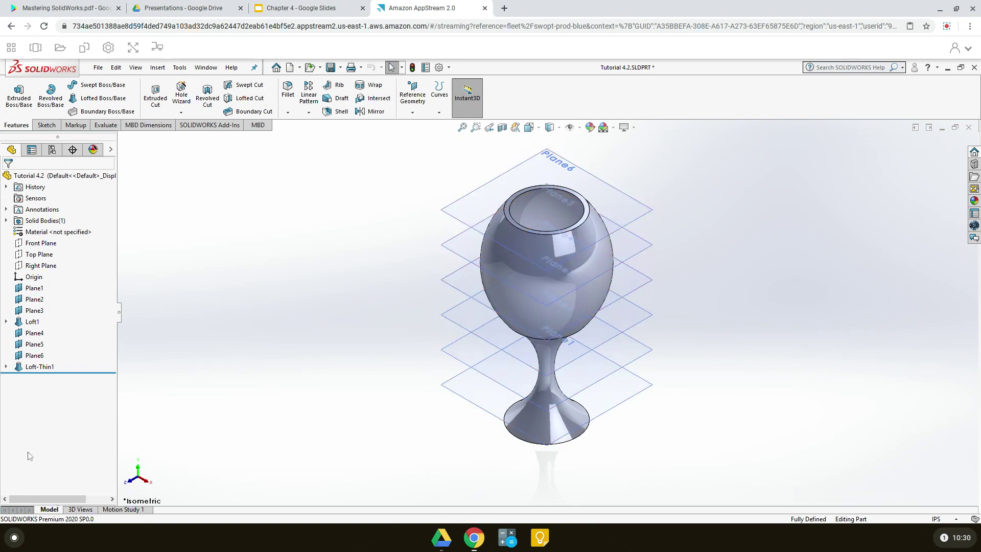
Step: Hide all six offset reference planes, Plane1 through Plane6
right_click(32, 290)
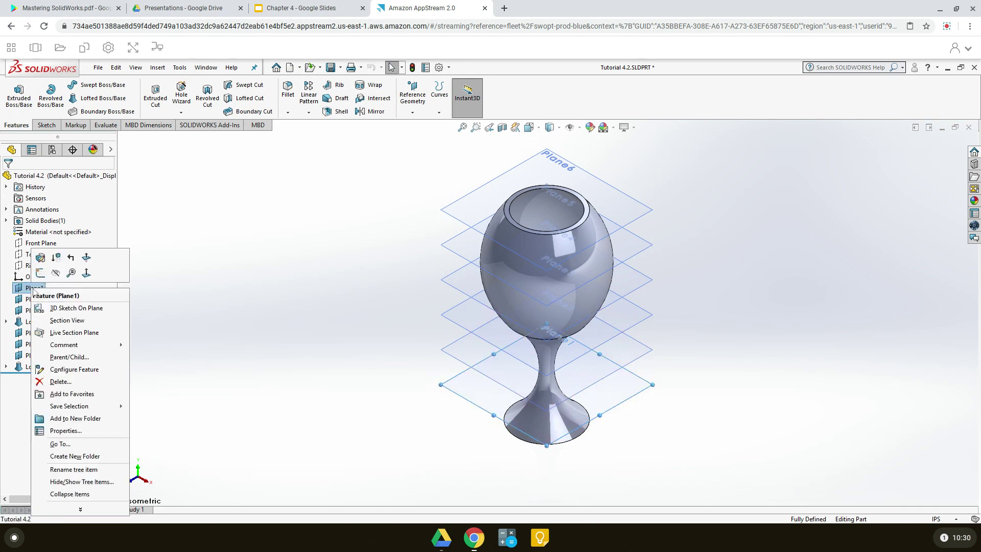
left_click(56, 273)
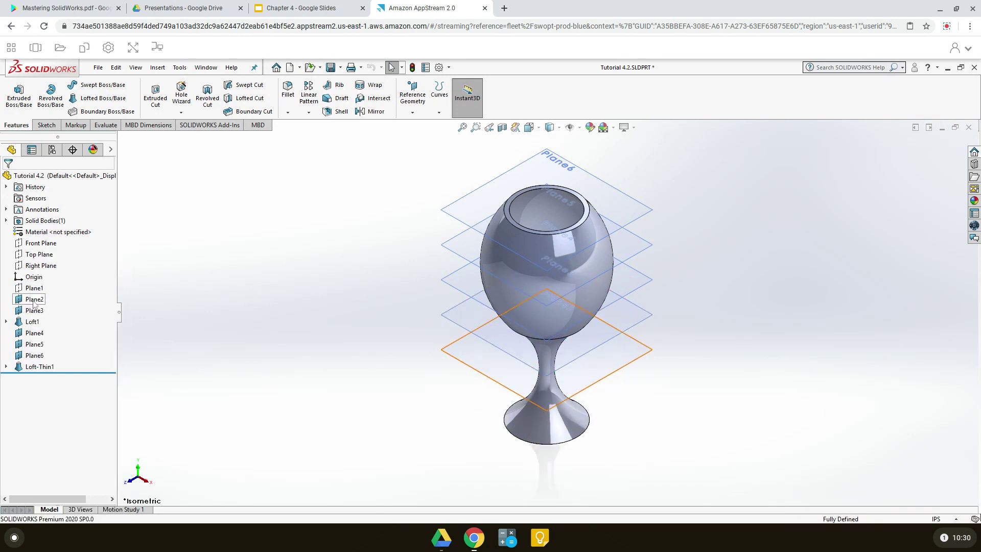
right_click(34, 300)
left_click(63, 281)
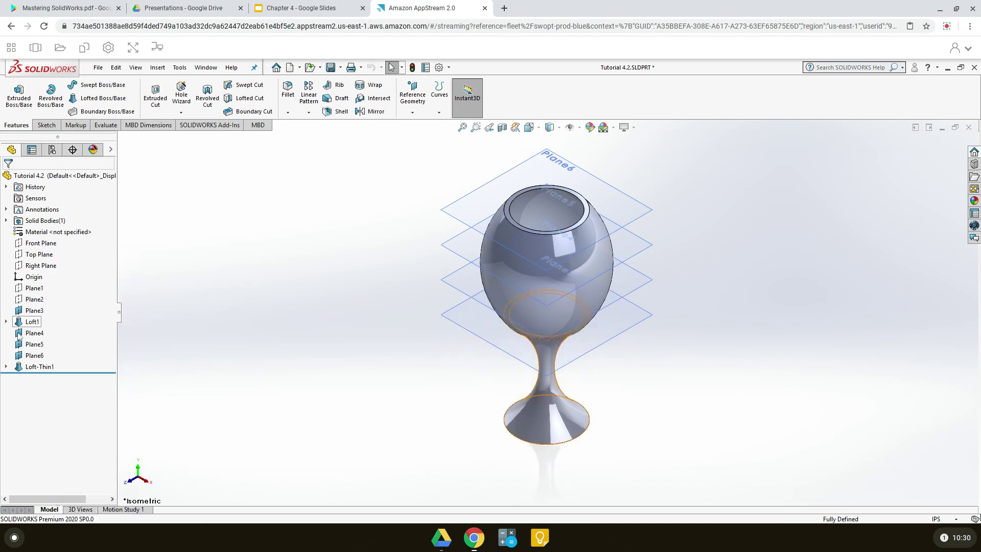
right_click(34, 312)
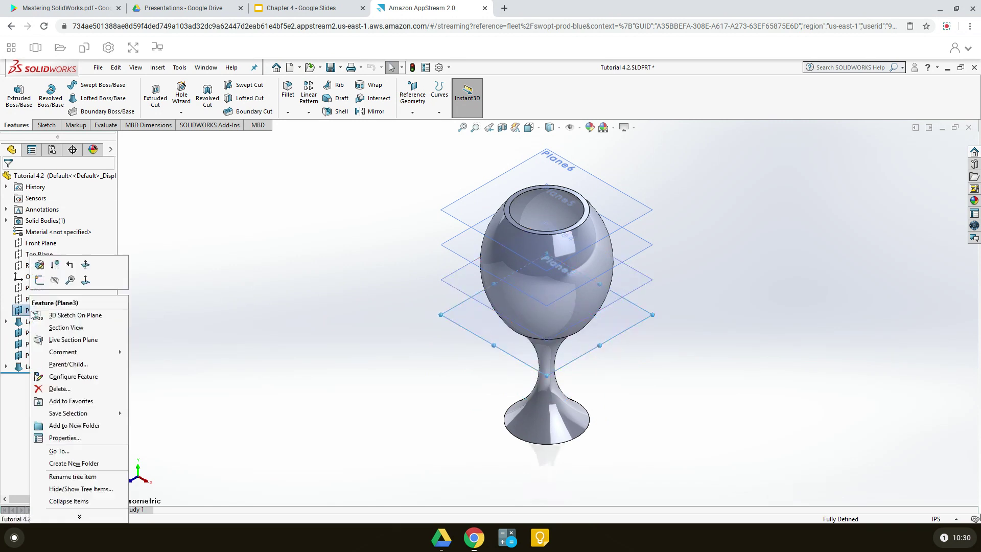
left_click(54, 280)
left_click(36, 335)
right_click(37, 335)
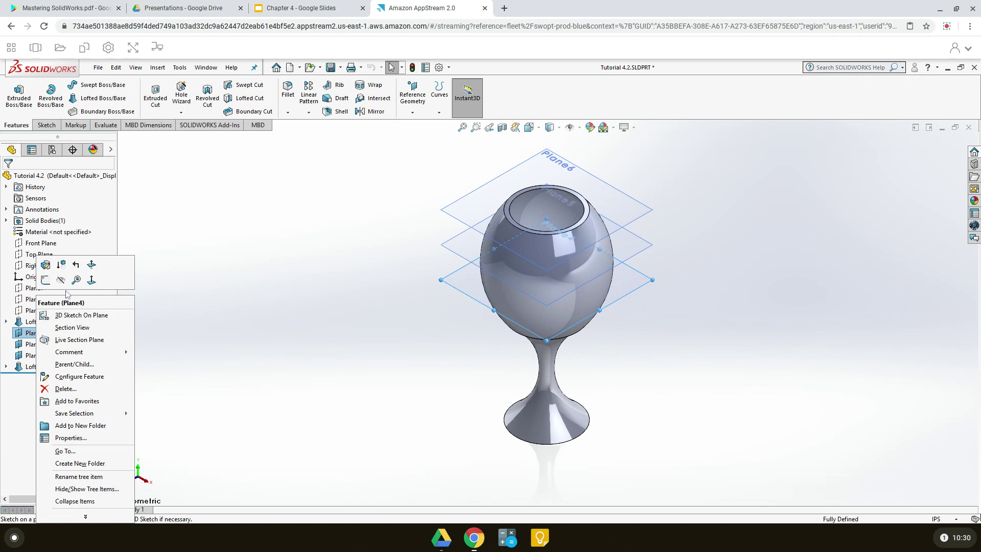
left_click(65, 282)
right_click(32, 345)
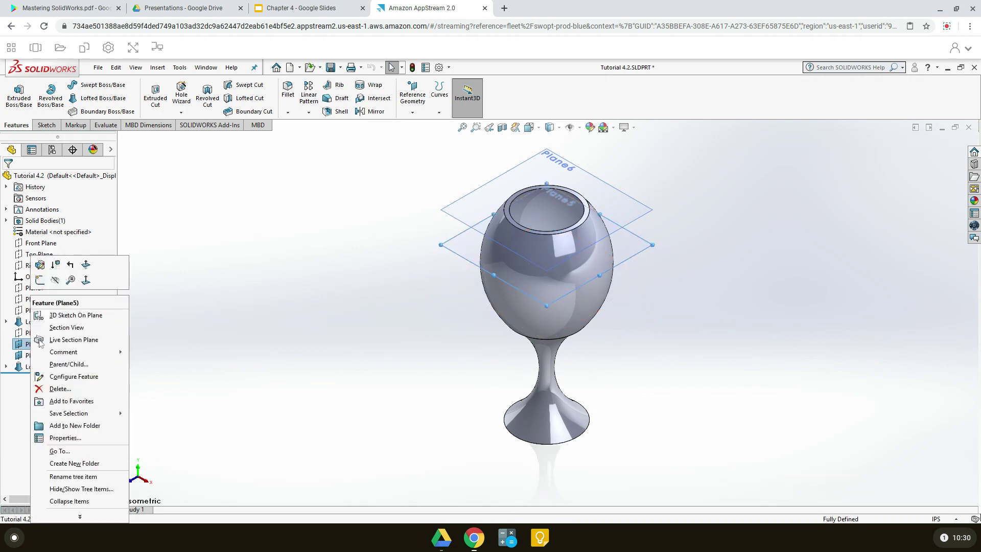
left_click(63, 282)
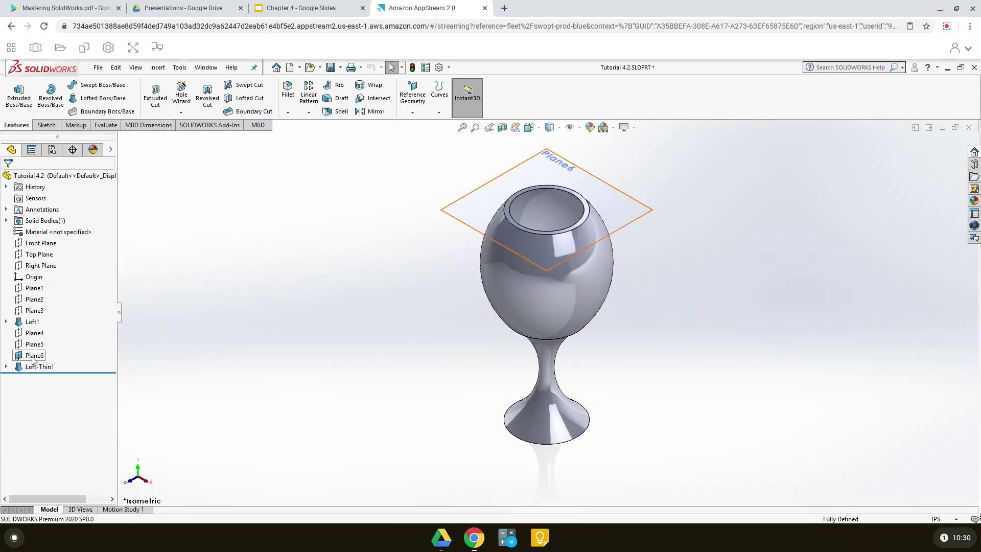
right_click(33, 356)
left_click(57, 282)
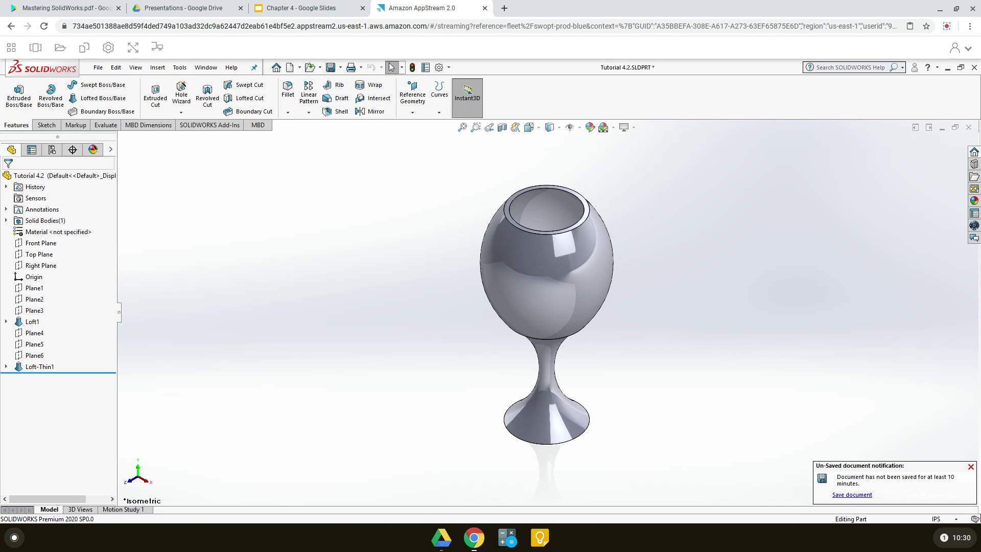
left_click(947, 26)
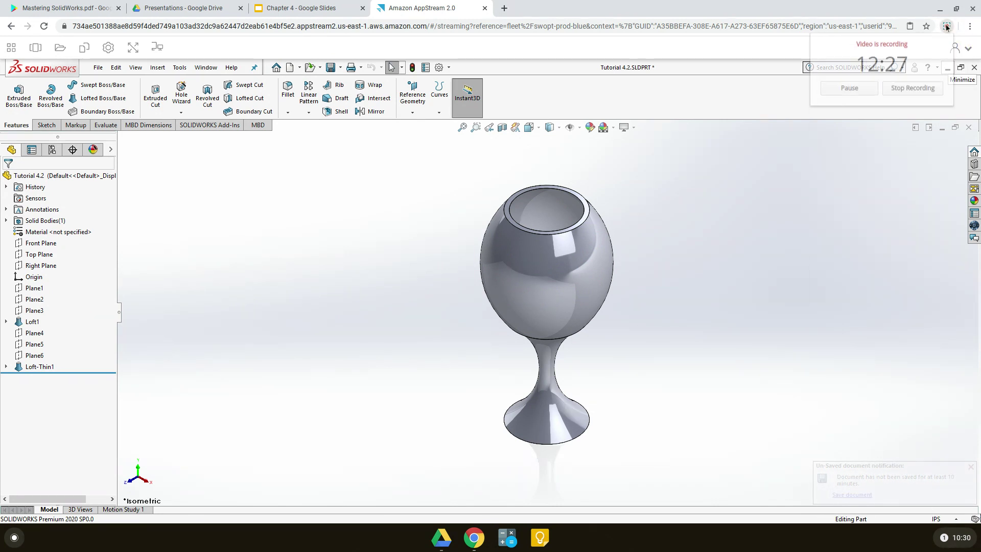